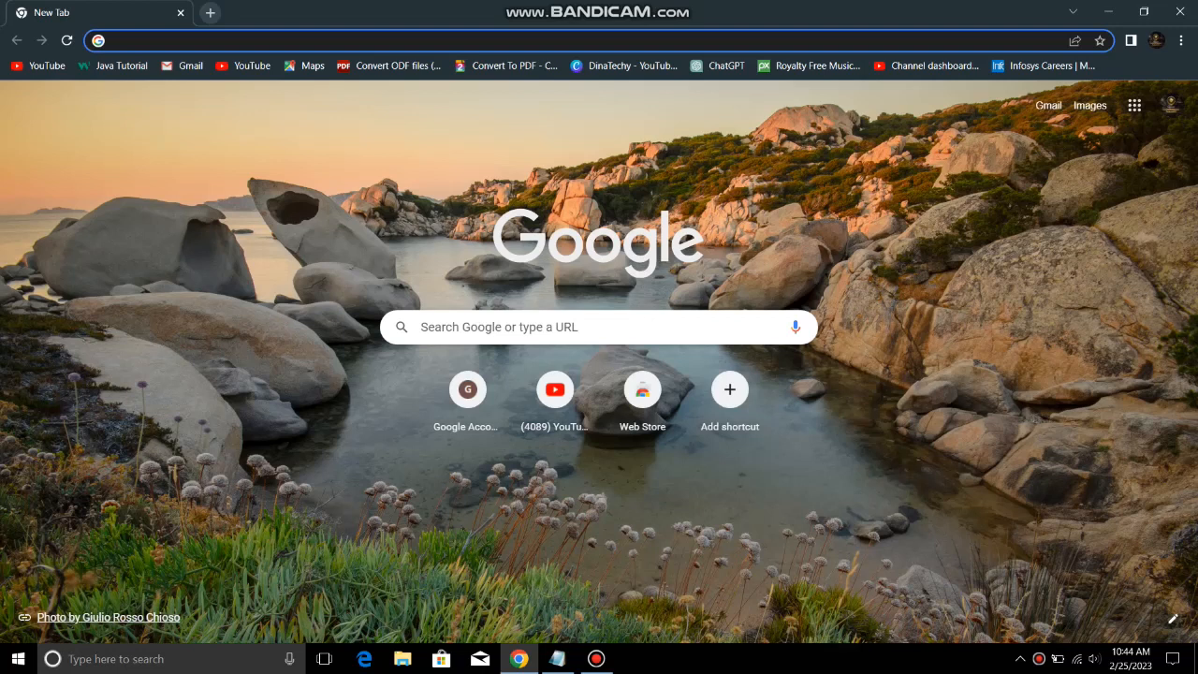
Search Google for 'mysql download for windows' from Chrome's address bar
text(mysq)
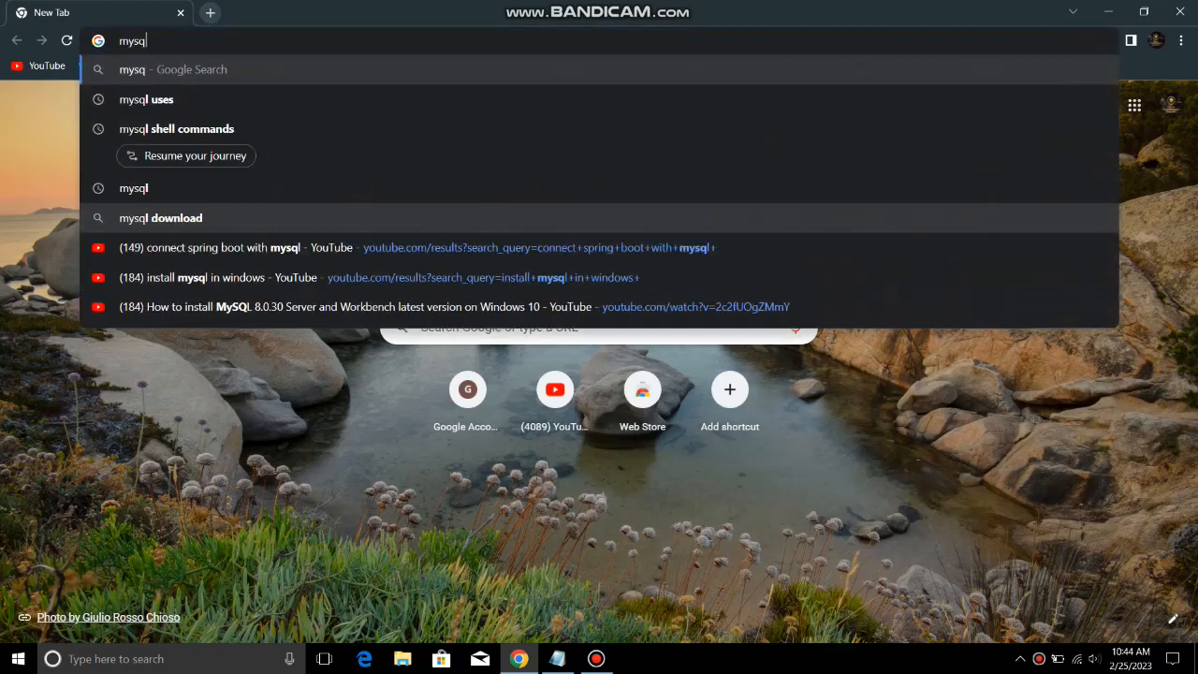
text(l downlo)
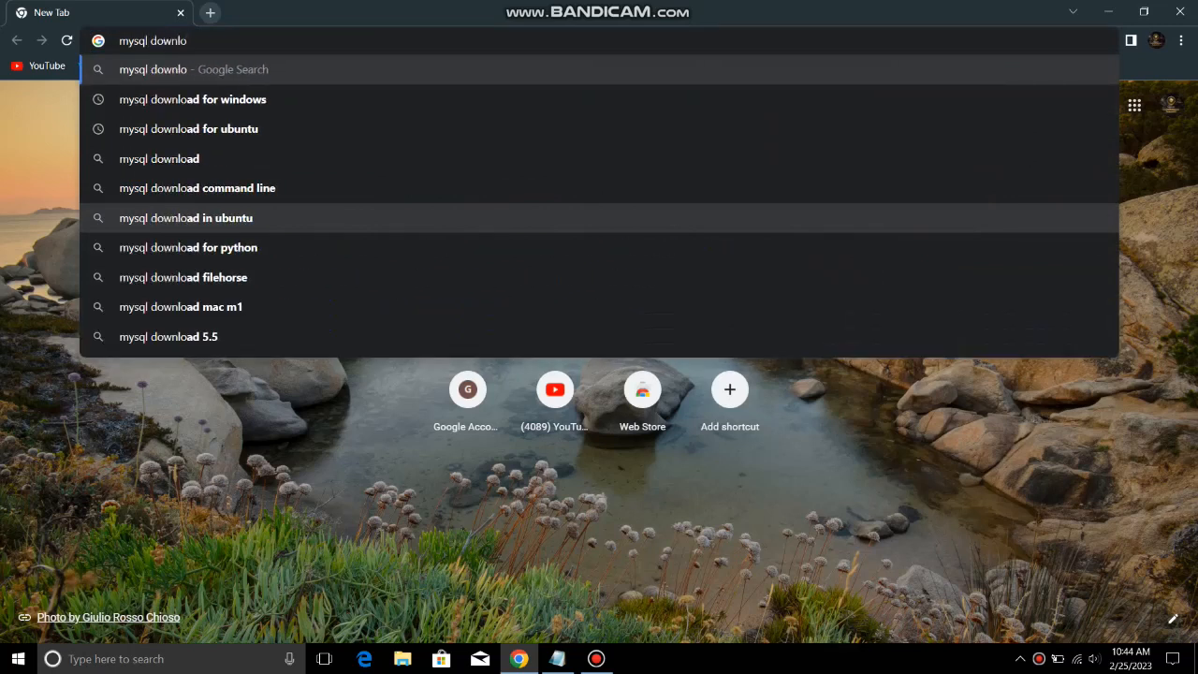
key(Down)
key(Return)
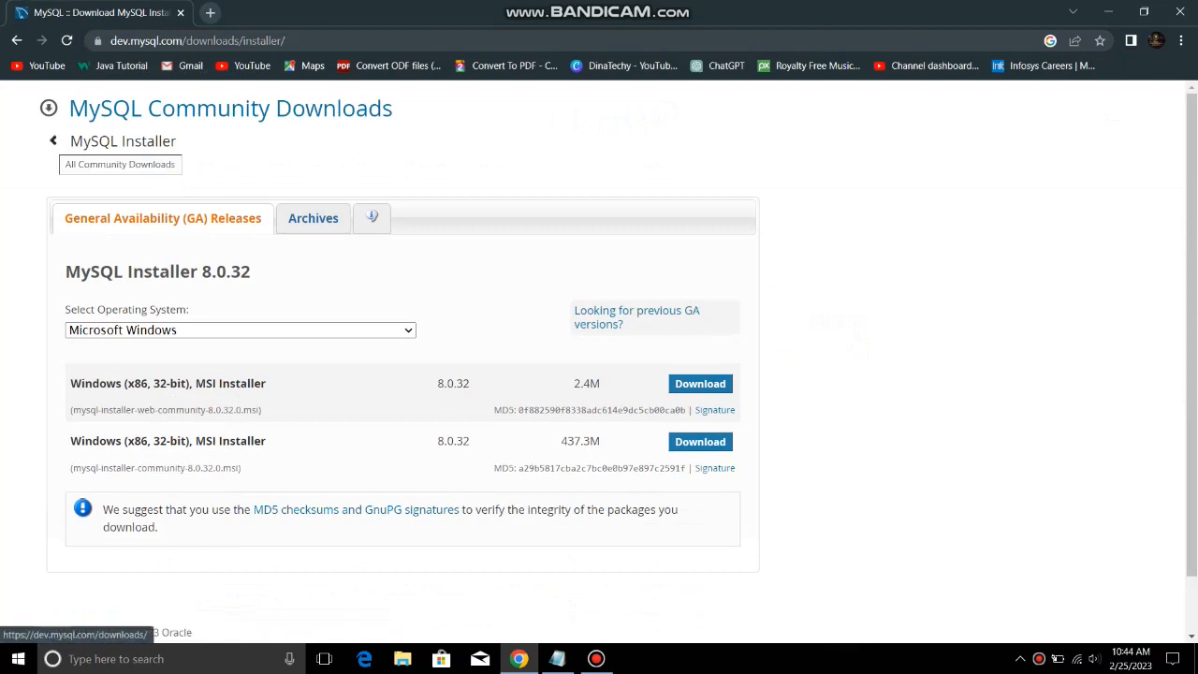
Go to MySQL Installer for Windows and download the full 437.3M MSI installer
click(54, 141)
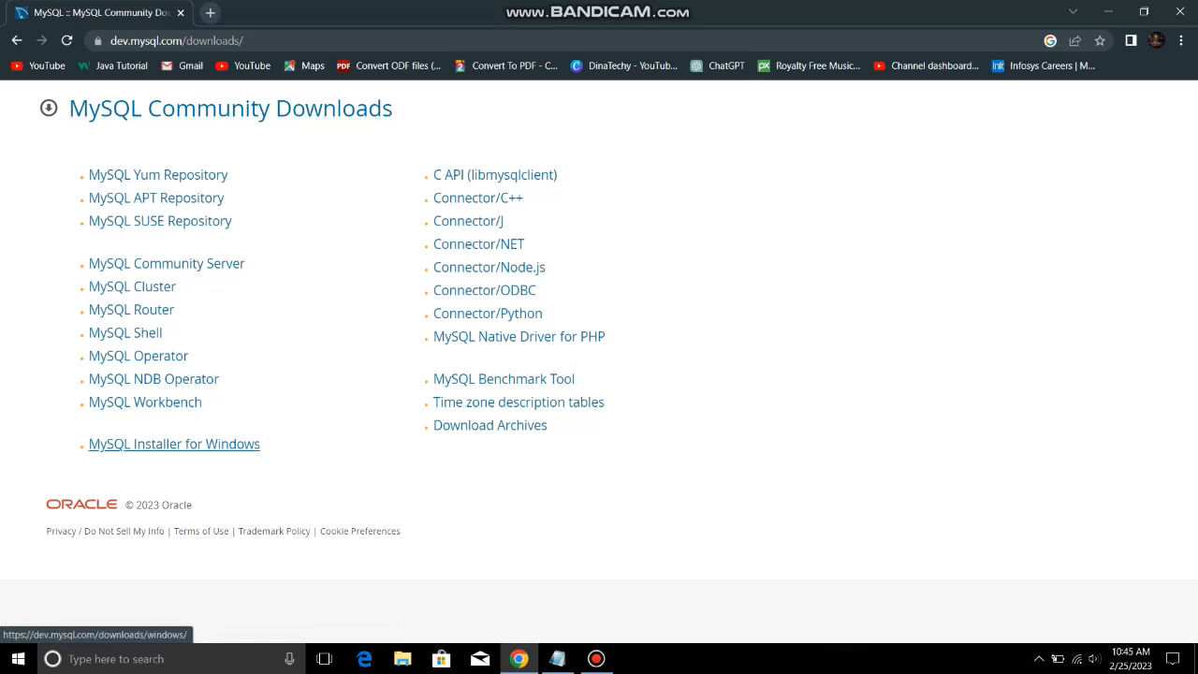
click(174, 444)
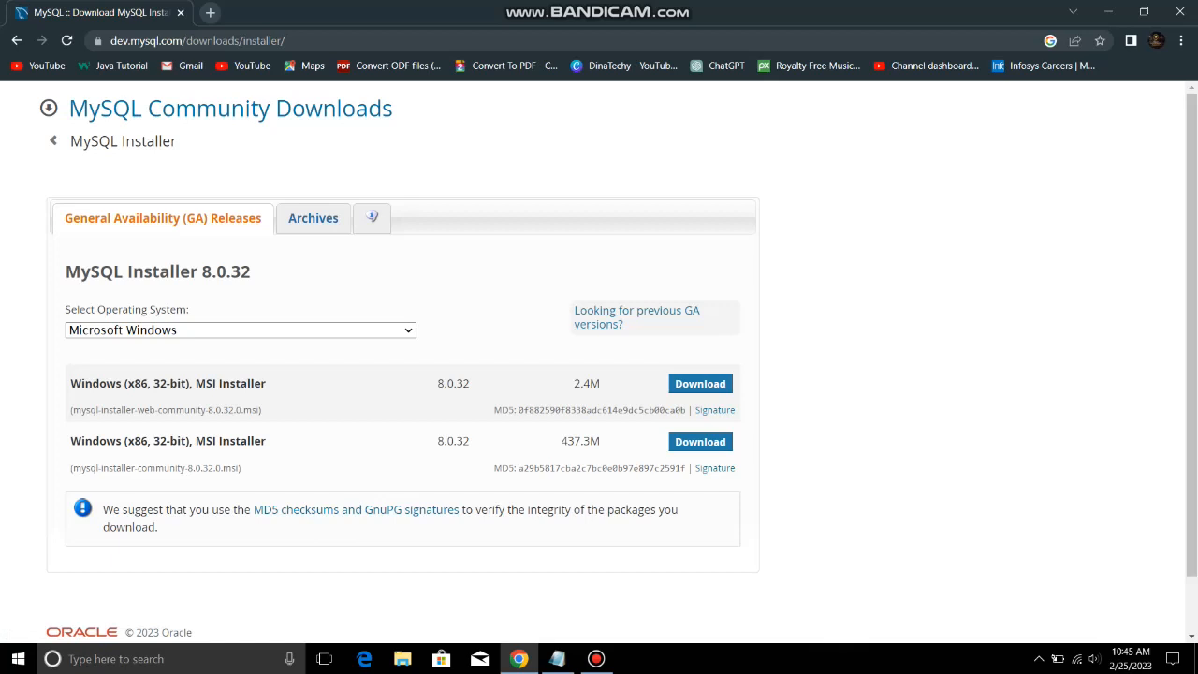
double_click(581, 440)
click(581, 441)
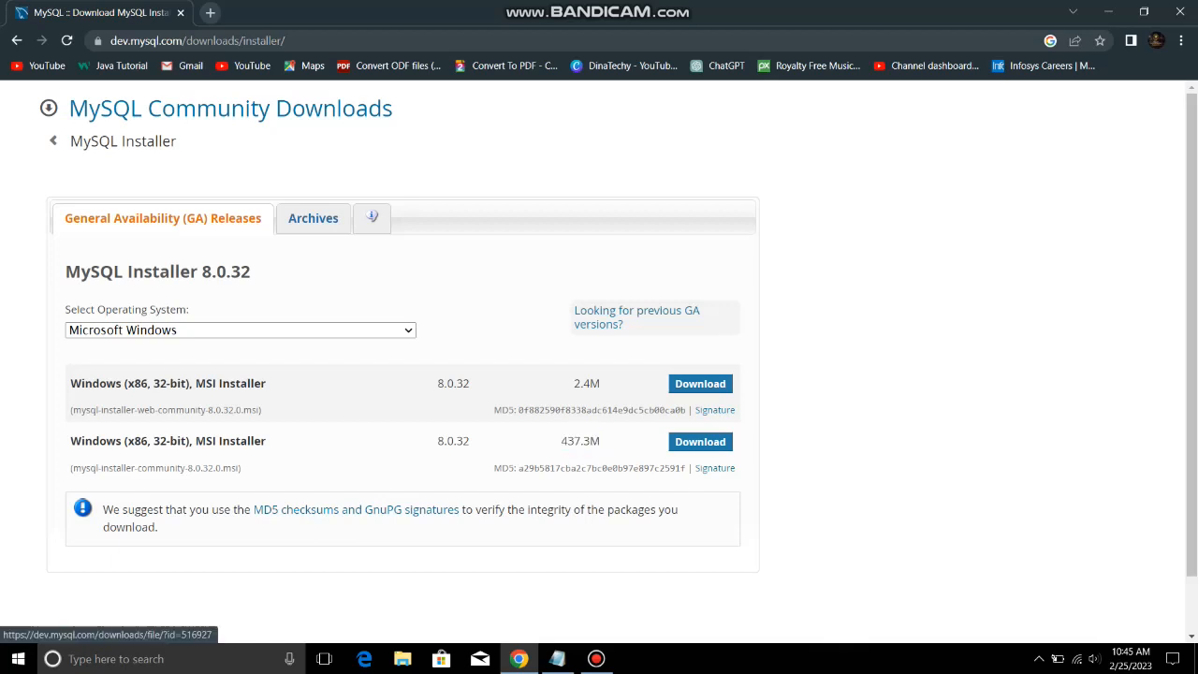
click(700, 442)
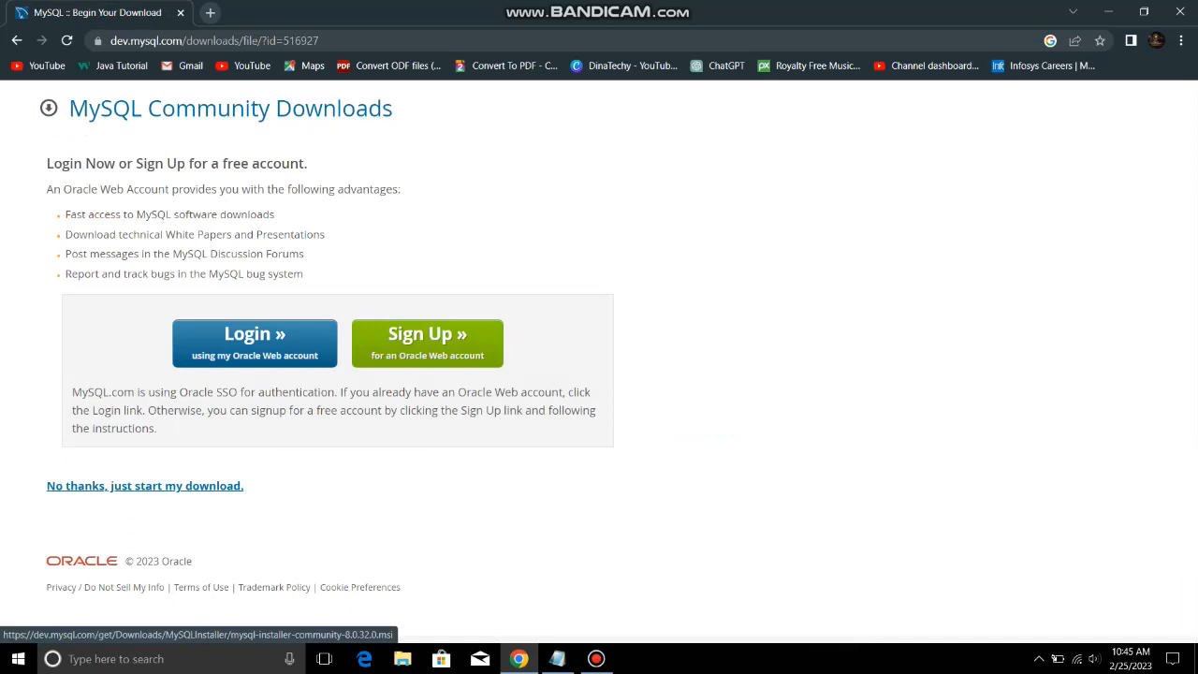
Skip the login to start the installer download and show Chrome's downloads list
click(145, 486)
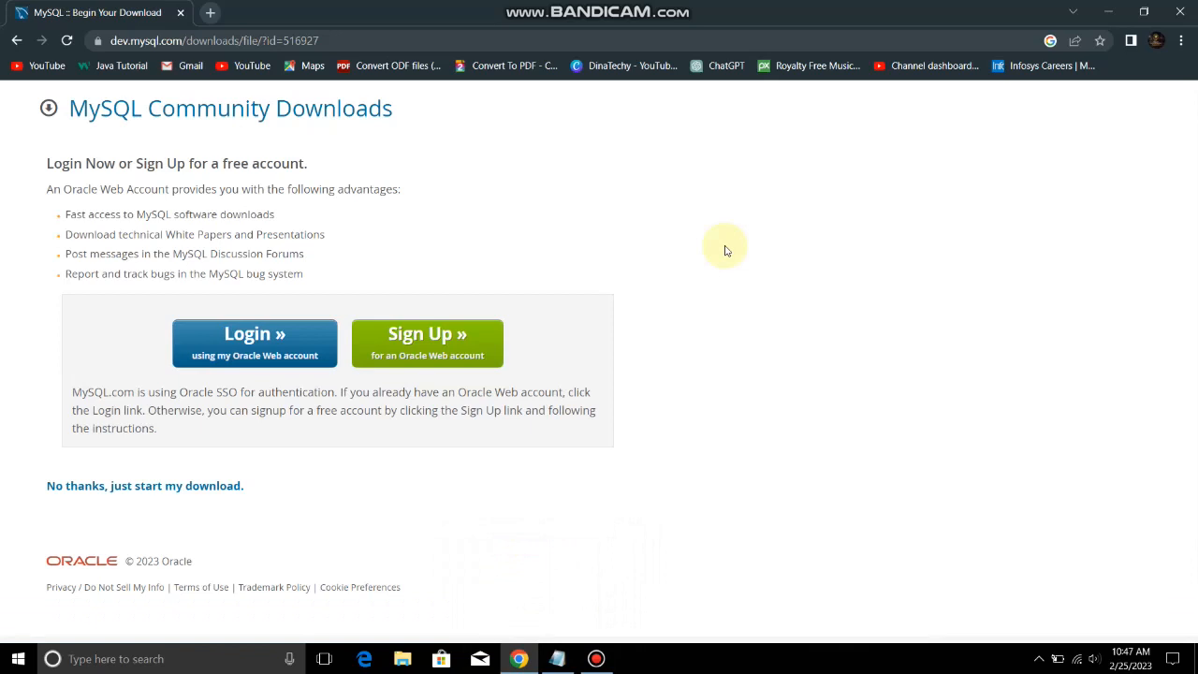
key(ctrl+j)
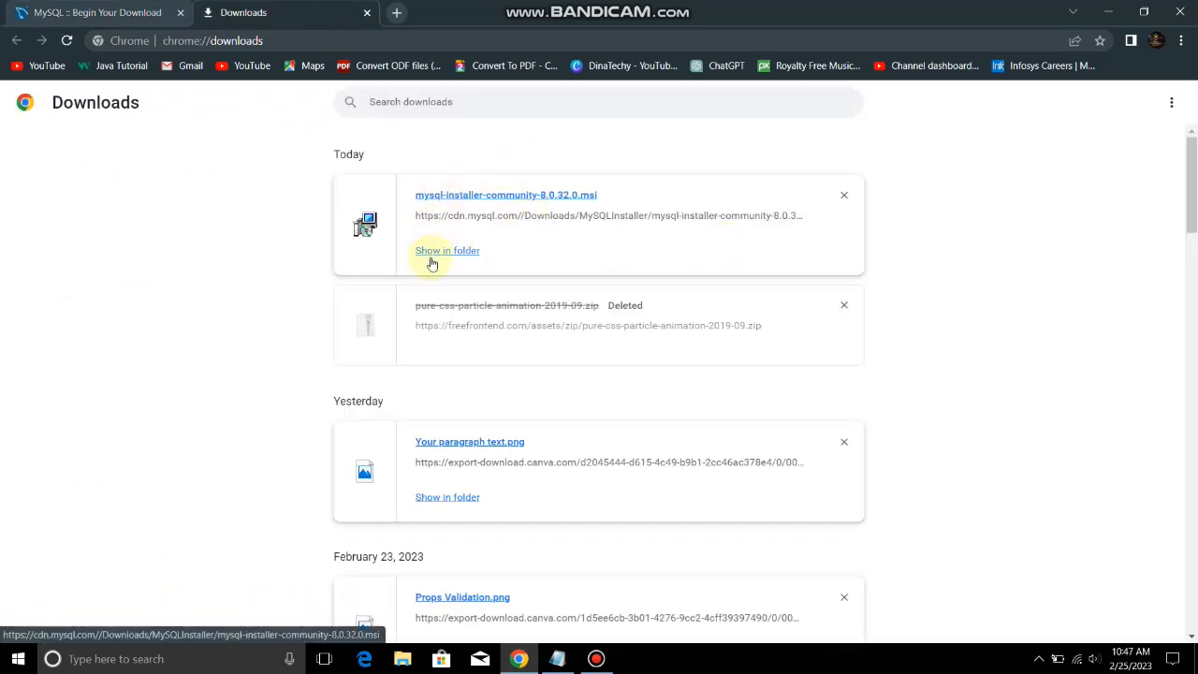
Run mysql-installer-community-8.0.32.0.msi from Chrome's downloads list
click(488, 197)
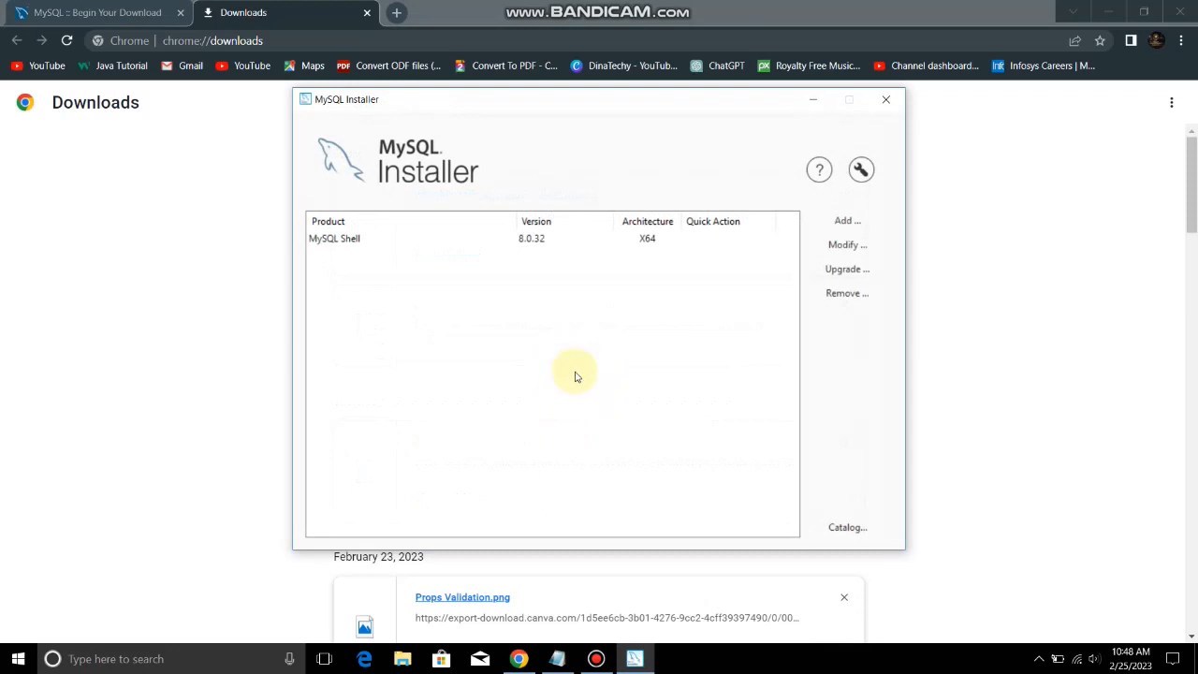
Queue MySQL Server 8.0.32 - X64 from MySQL Servers > MySQL Server > MySQL Server 8.0
click(488, 242)
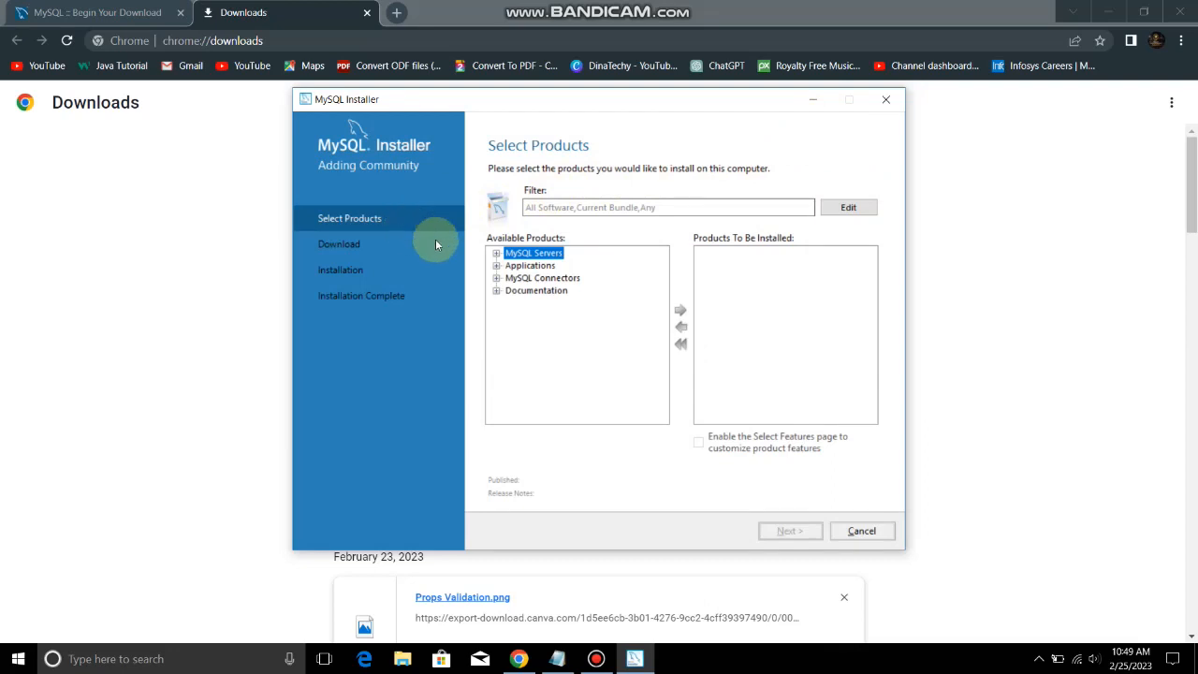
click(496, 254)
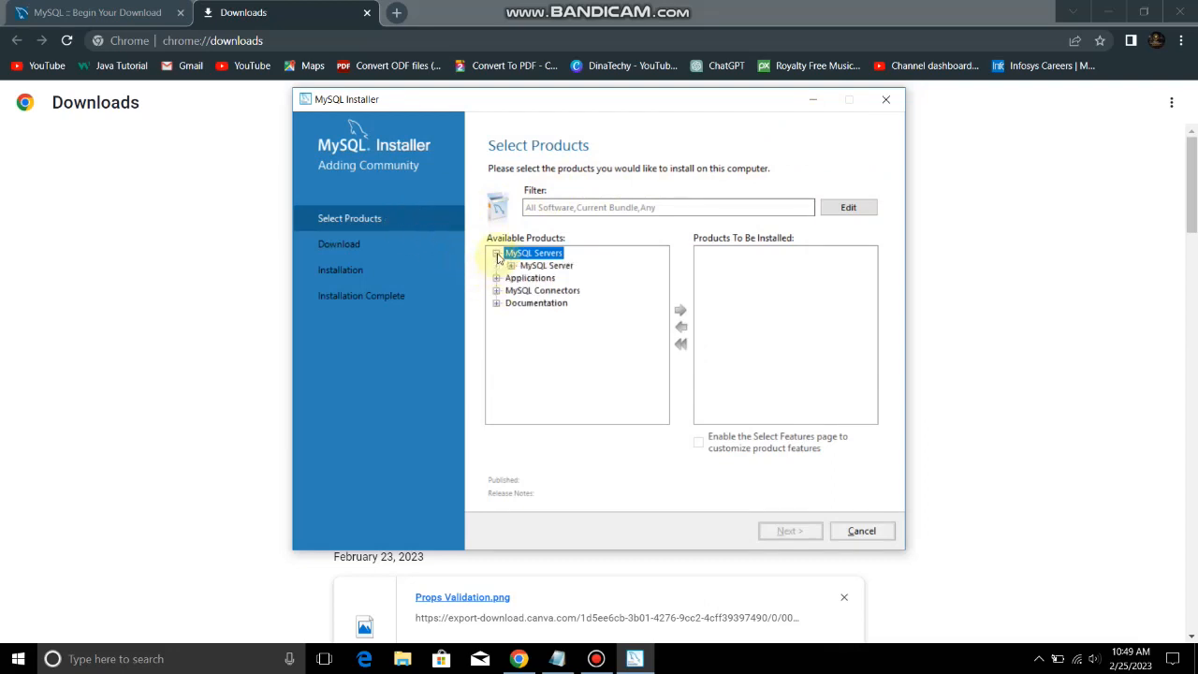
click(511, 265)
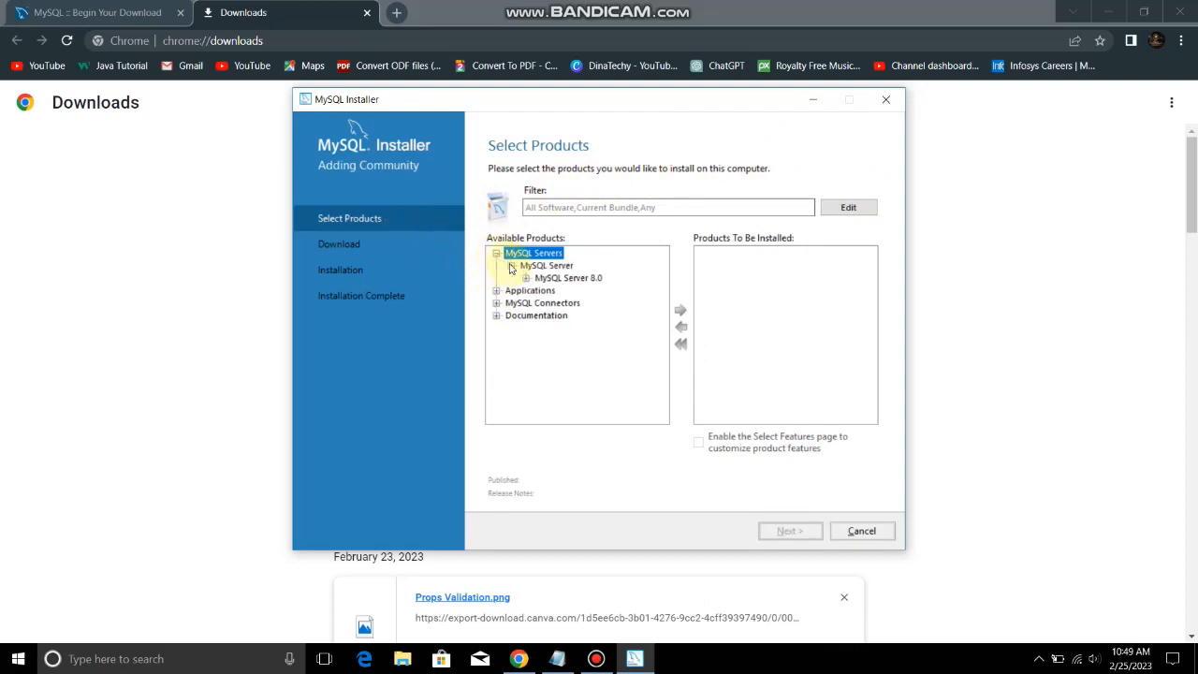
click(557, 279)
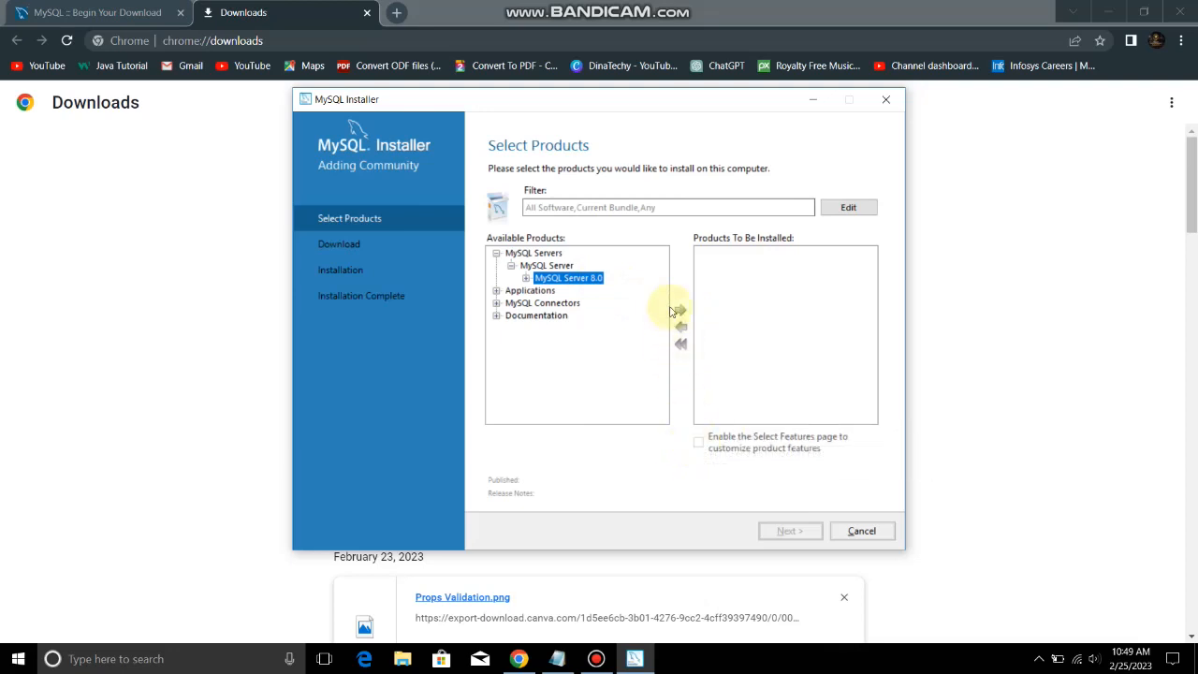
click(526, 279)
click(587, 291)
click(681, 310)
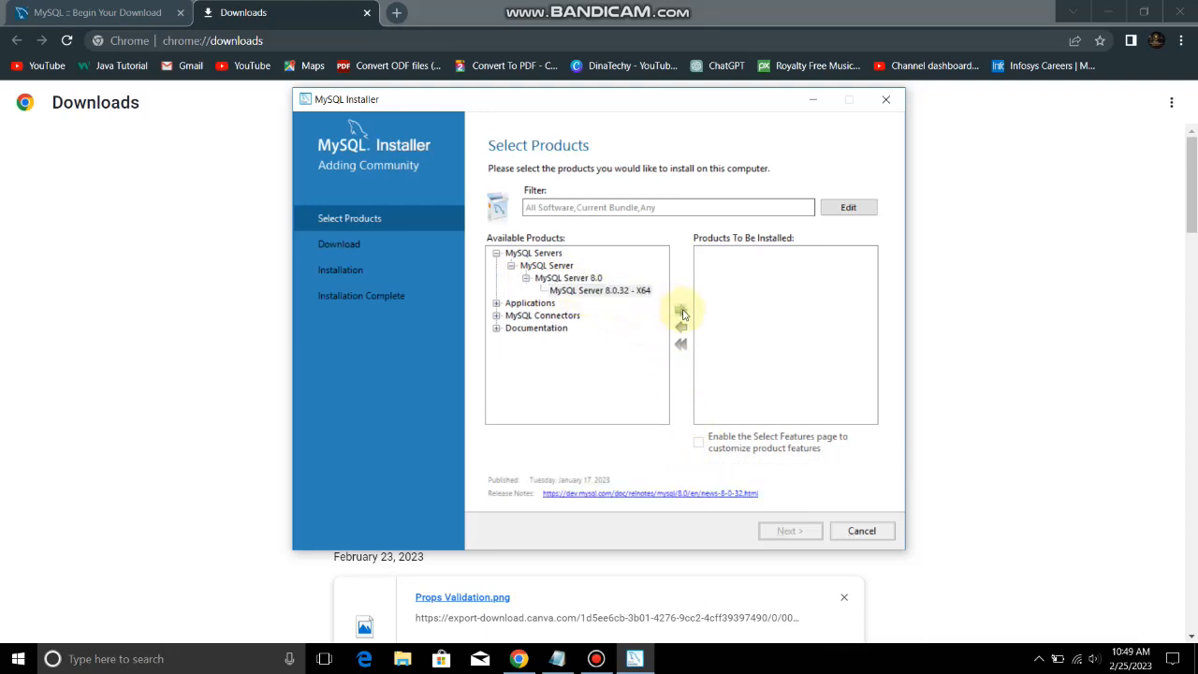
Queue MySQL Workbench 8.0.32 - X64 from the Applications category for installation
click(496, 304)
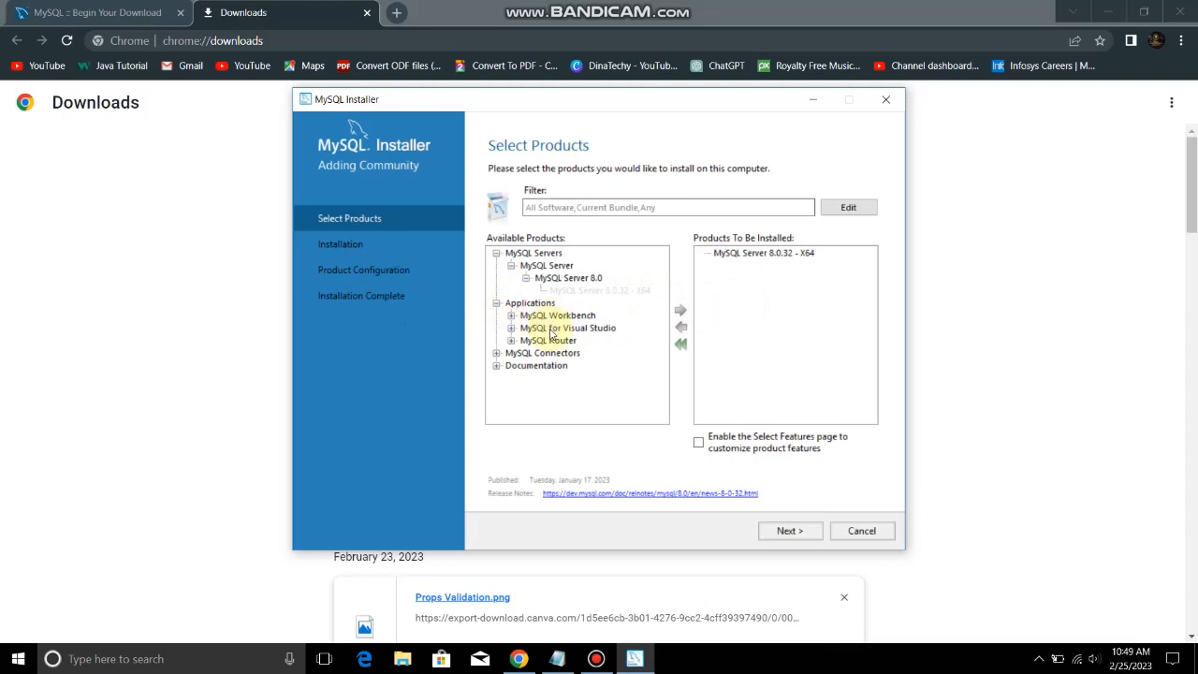
click(511, 316)
click(527, 329)
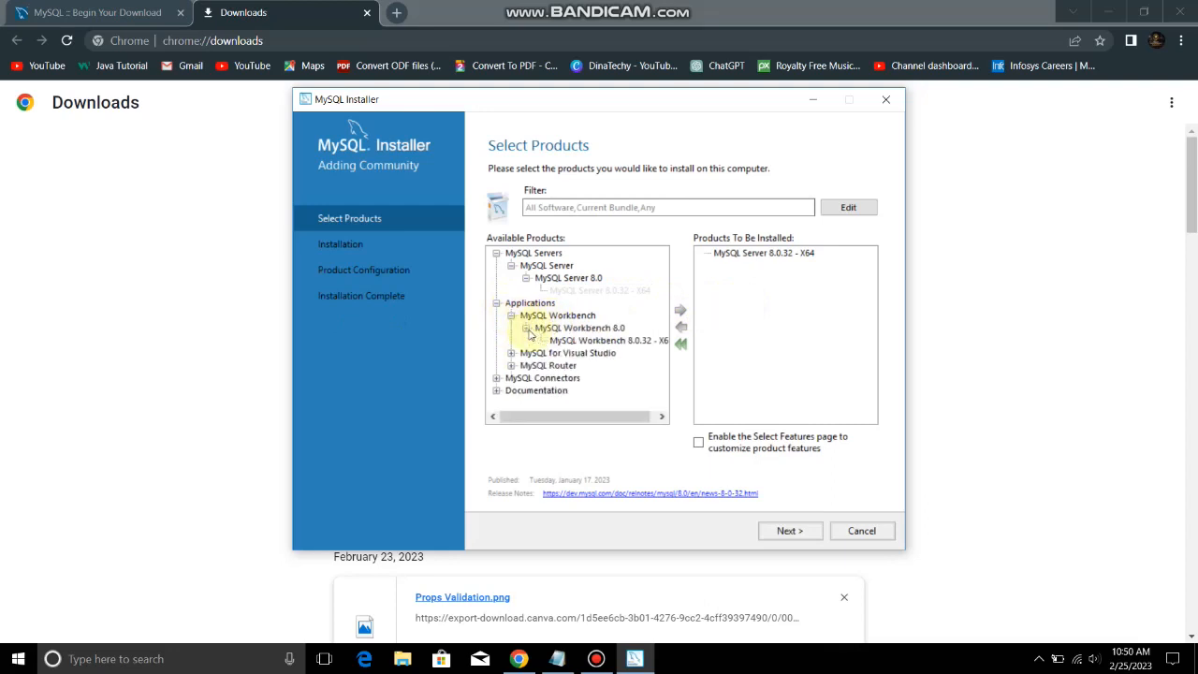
click(582, 341)
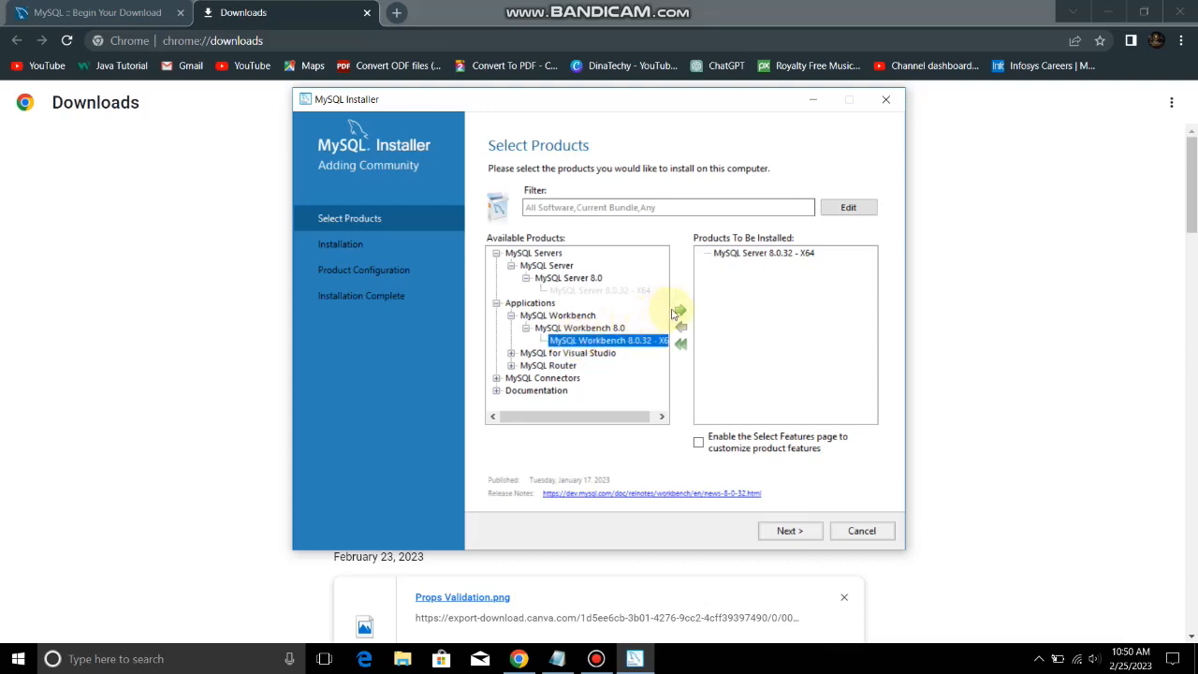
click(681, 311)
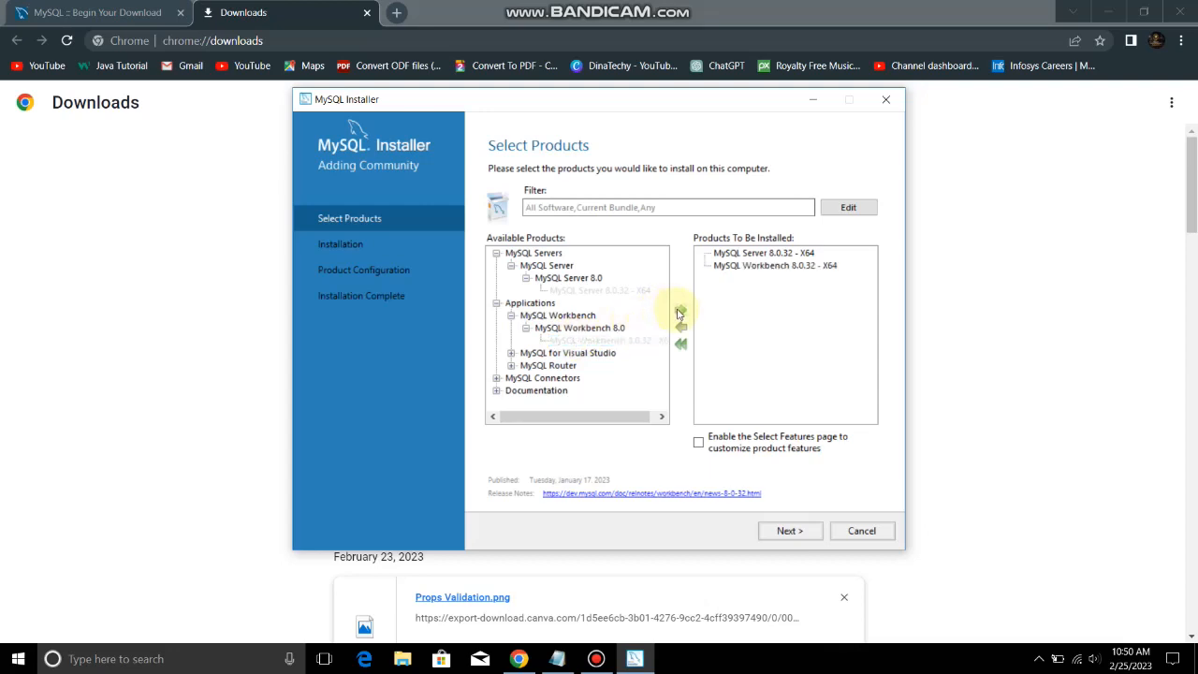
Browse the MySQL Router, Connectors and Visual Studio entries, then proceed to the Installation step
click(511, 366)
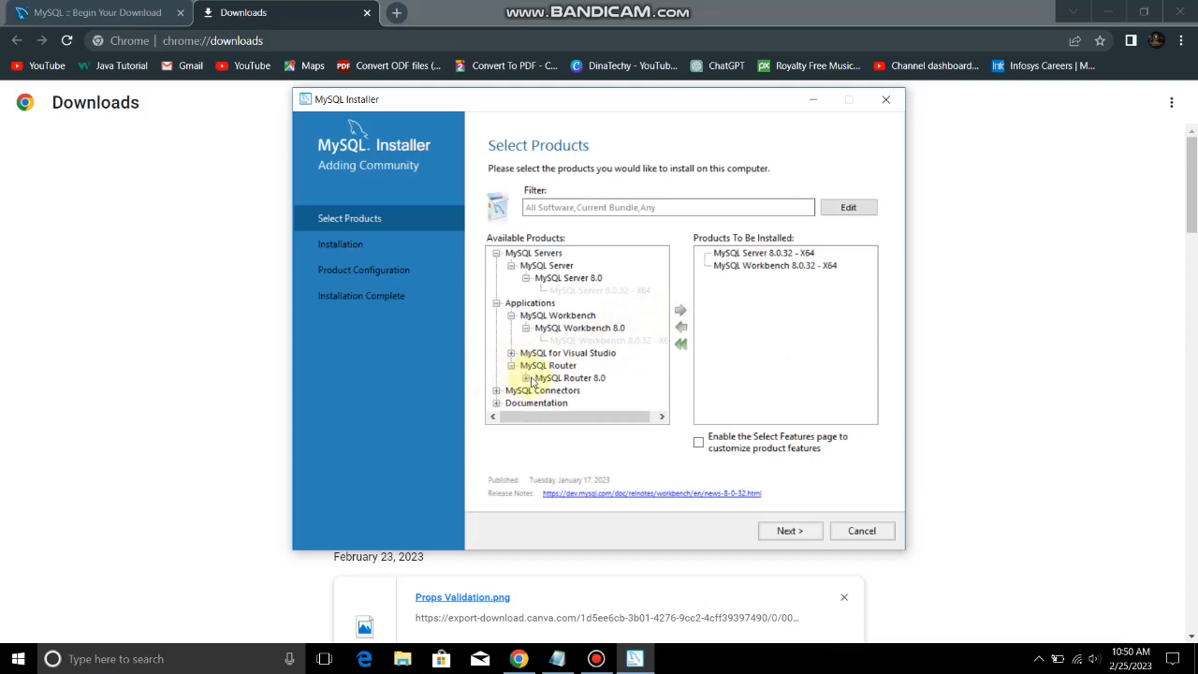
click(527, 378)
click(511, 366)
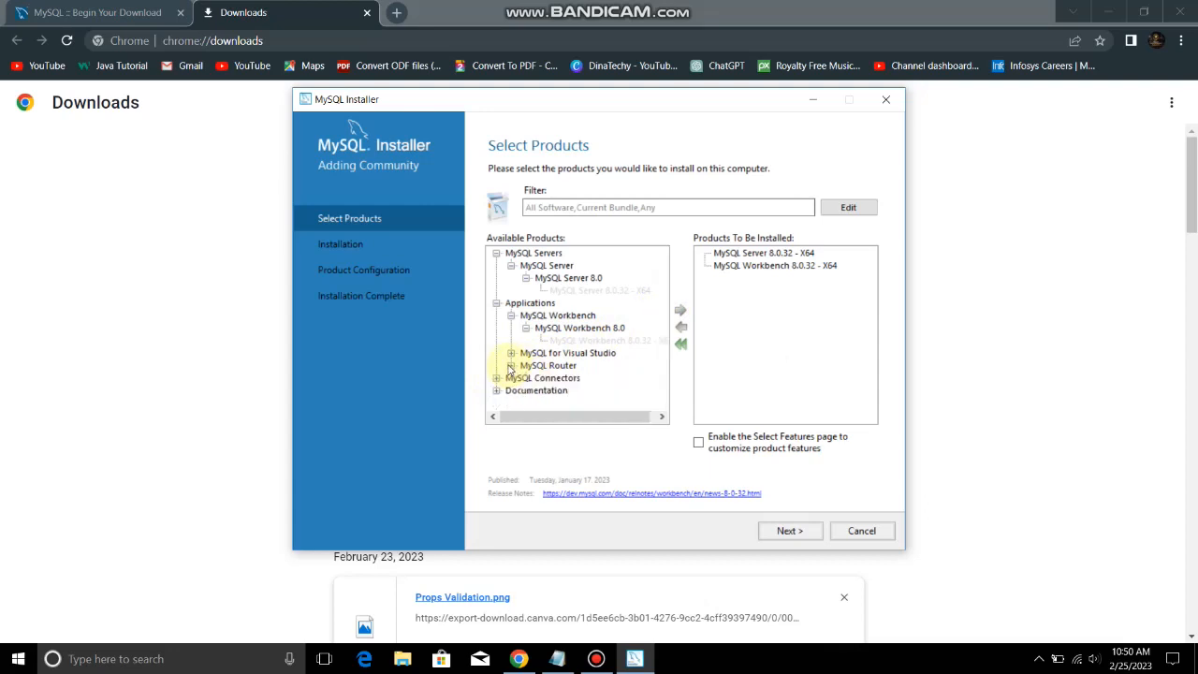
click(496, 379)
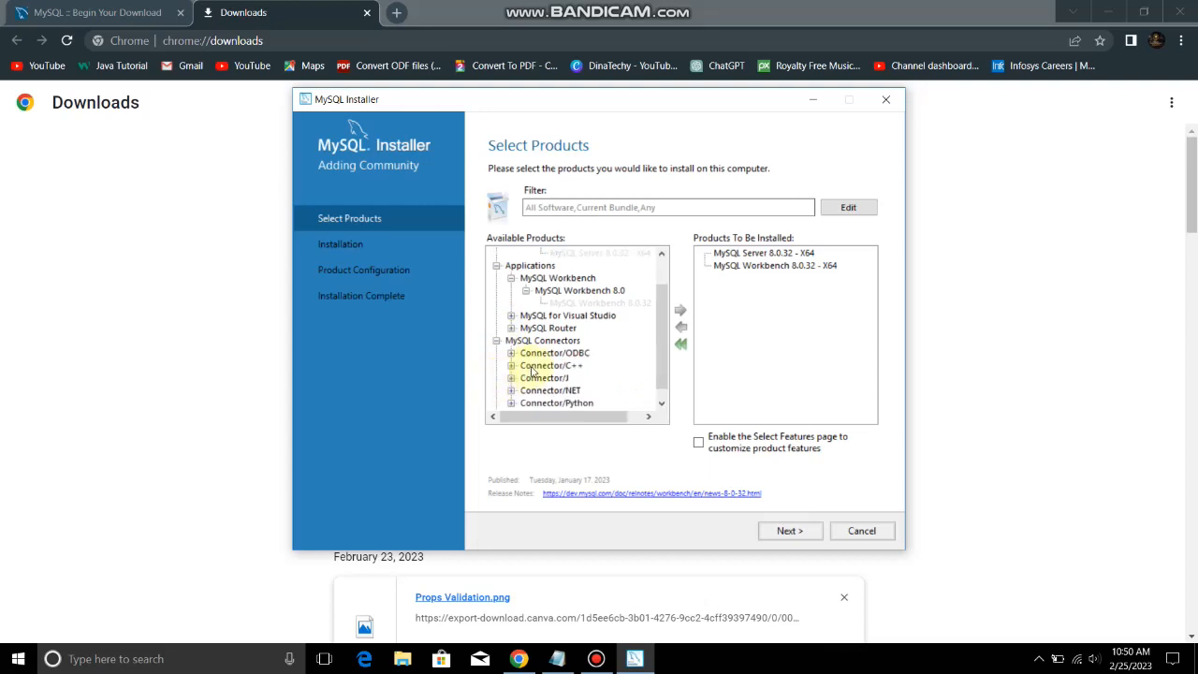
mouse_move(664, 348)
mouse_down()
mouse_move(663, 386)
mouse_move(662, 355)
mouse_up()
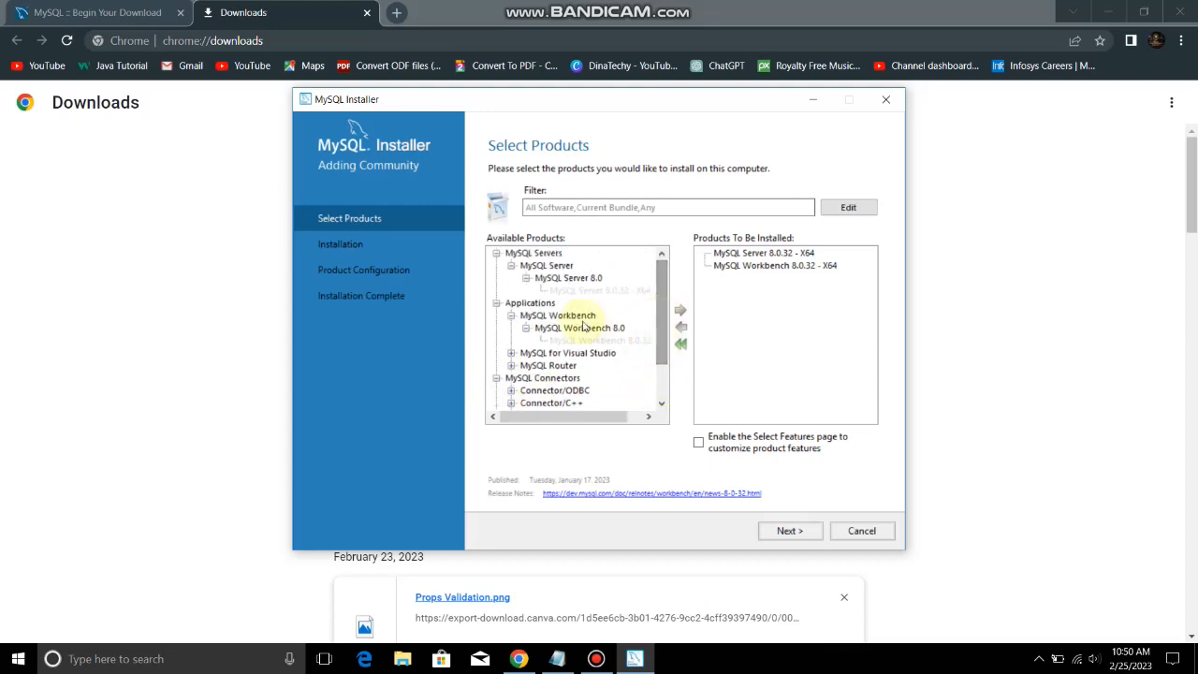
click(511, 316)
click(511, 328)
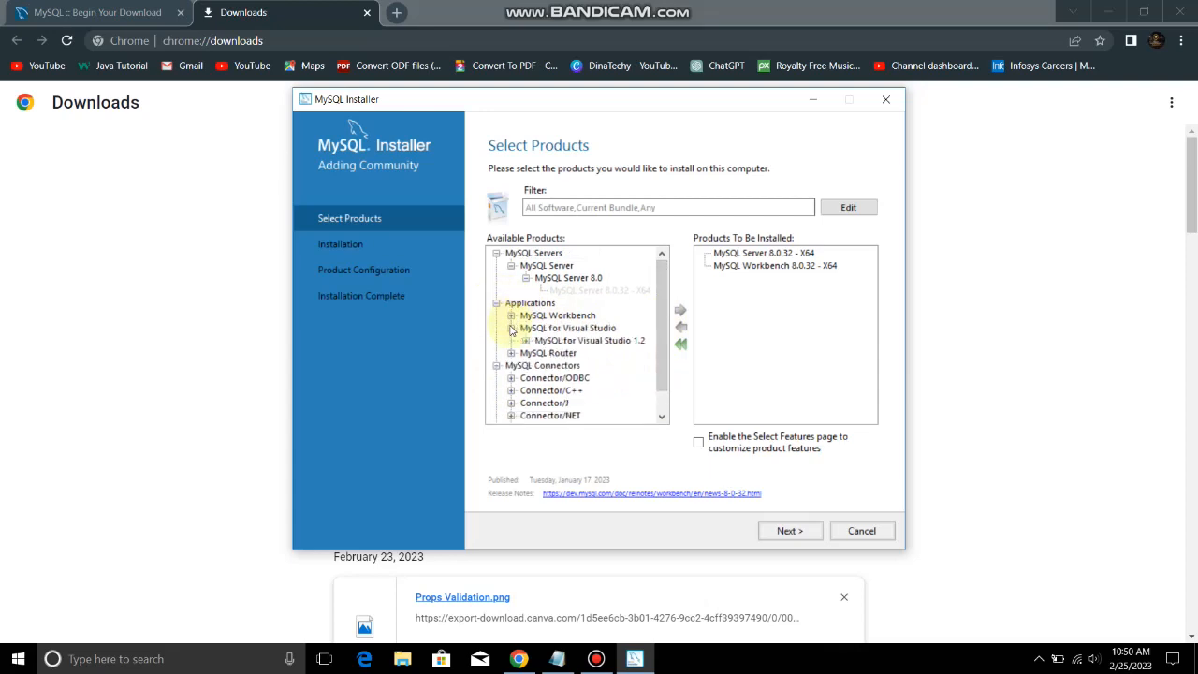
click(526, 341)
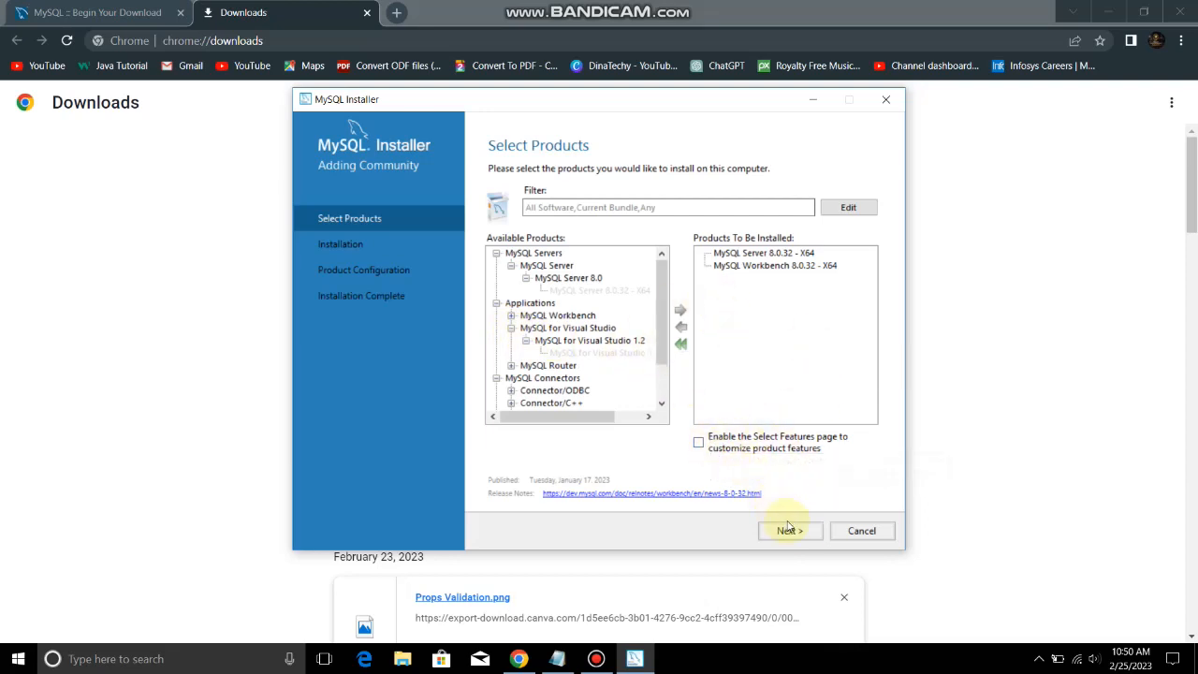
click(821, 538)
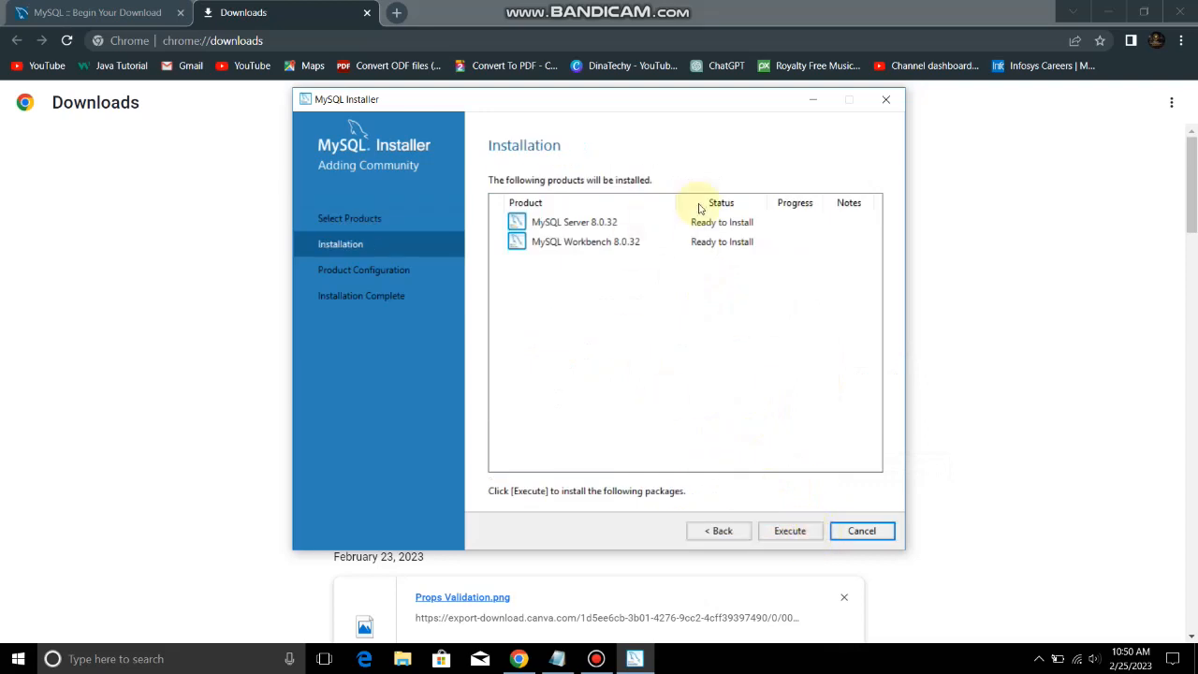
Install the queued MySQL Server and Workbench 8.0.32, then continue to Product Configuration
click(777, 536)
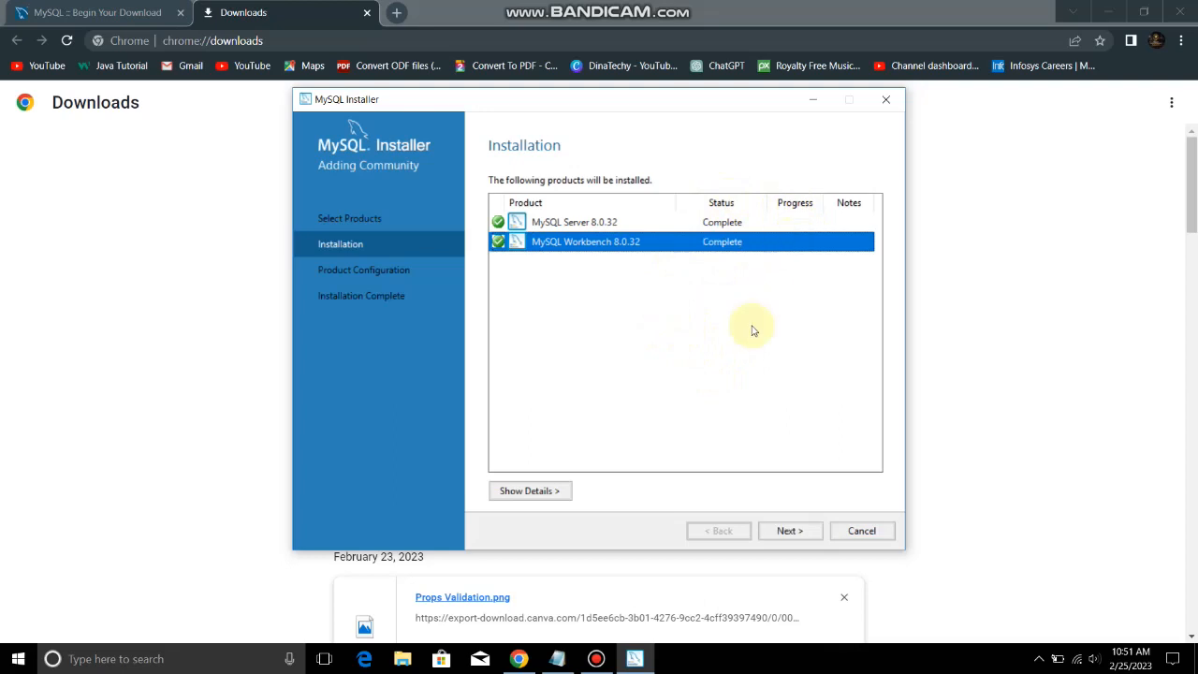
click(789, 533)
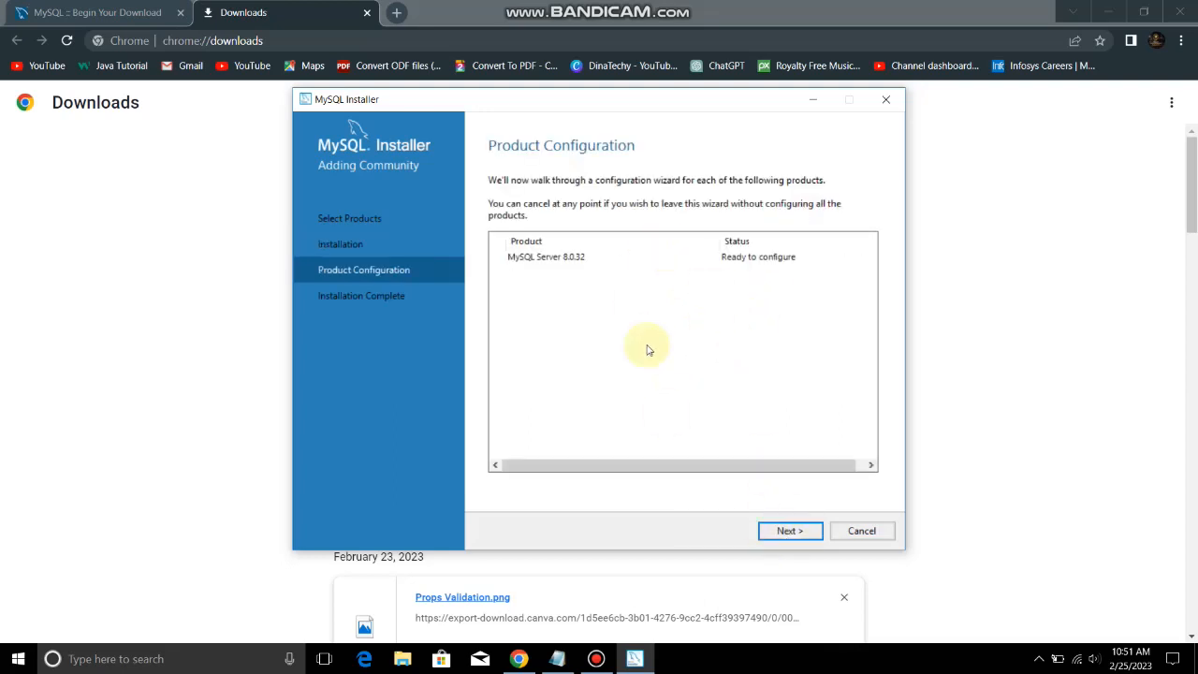
Keep Development Computer on port 3306 and strong password encryption, advancing to Accounts and Roles
click(791, 532)
click(791, 533)
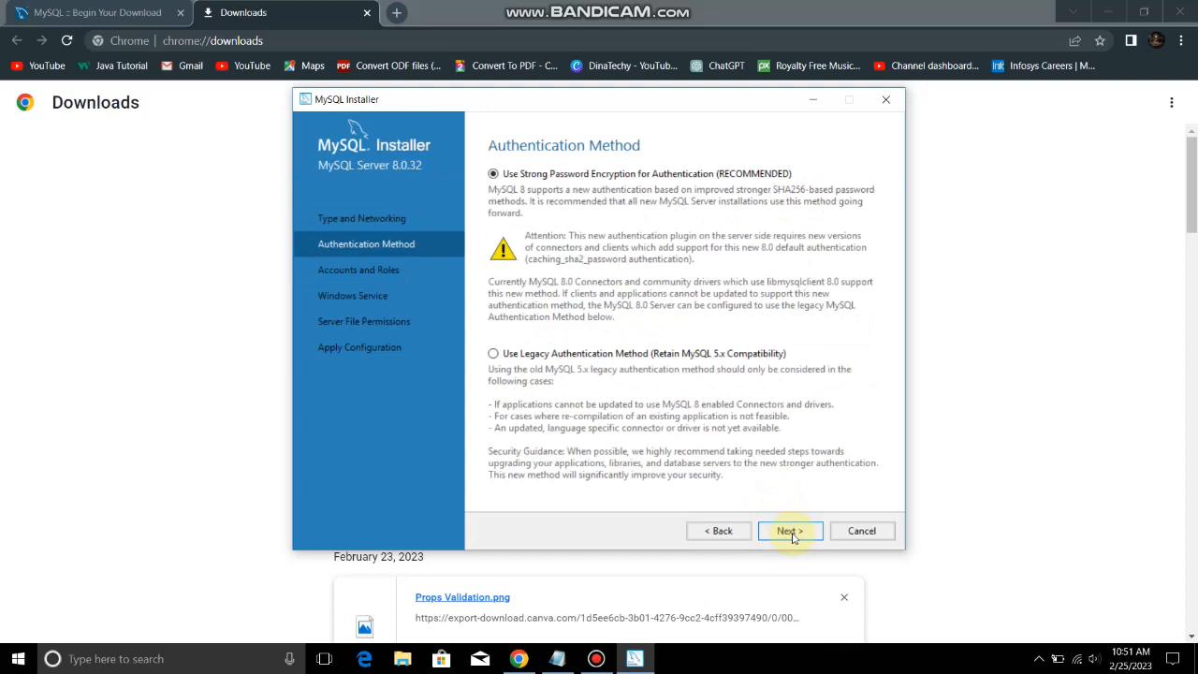
click(745, 540)
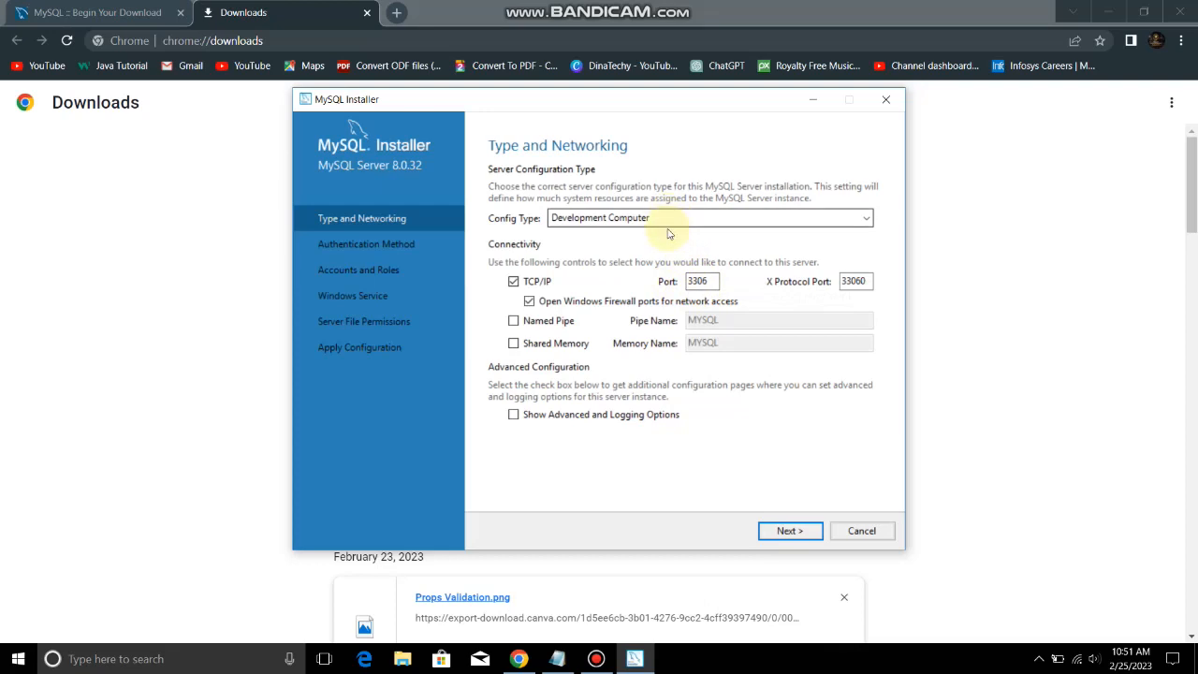
click(773, 529)
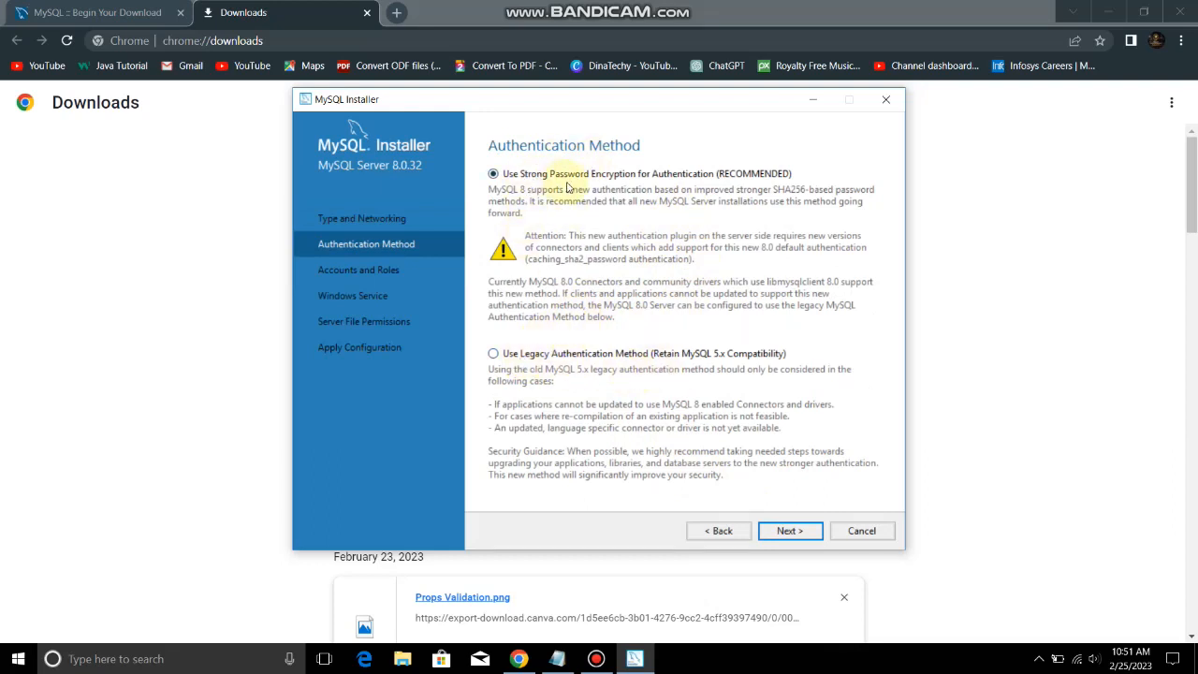
click(782, 532)
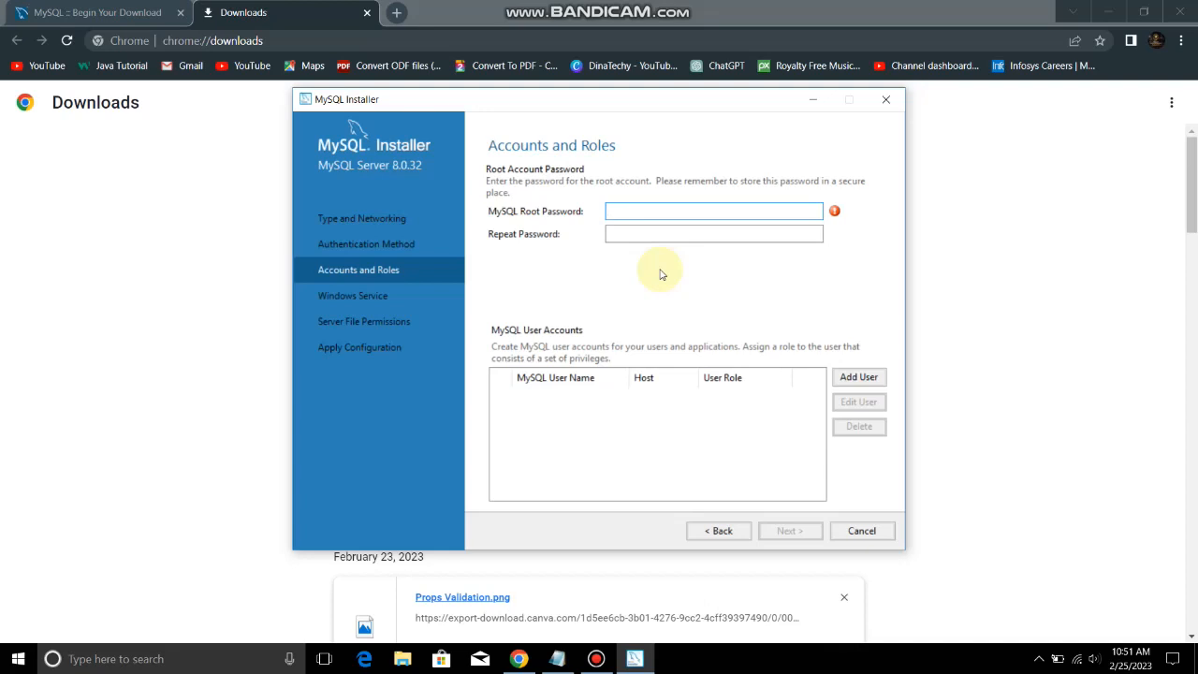
Enter and confirm the root password, then begin adding a new user account
text(r)
key(Tab)
text(r)
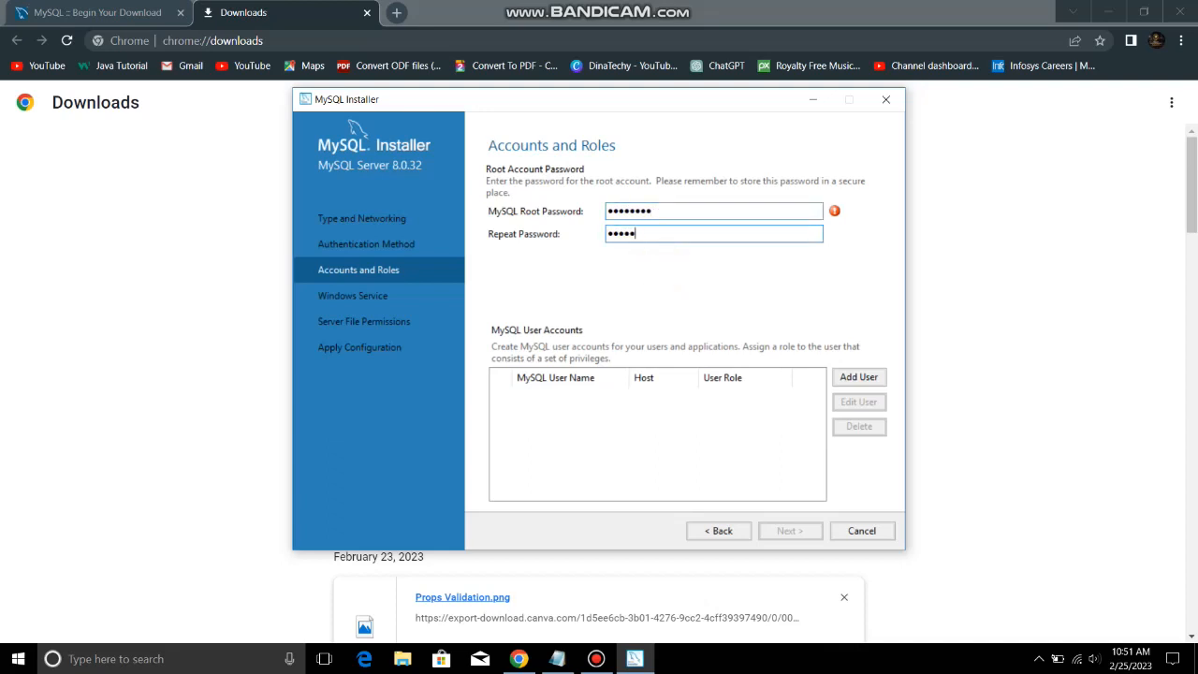
text(r)
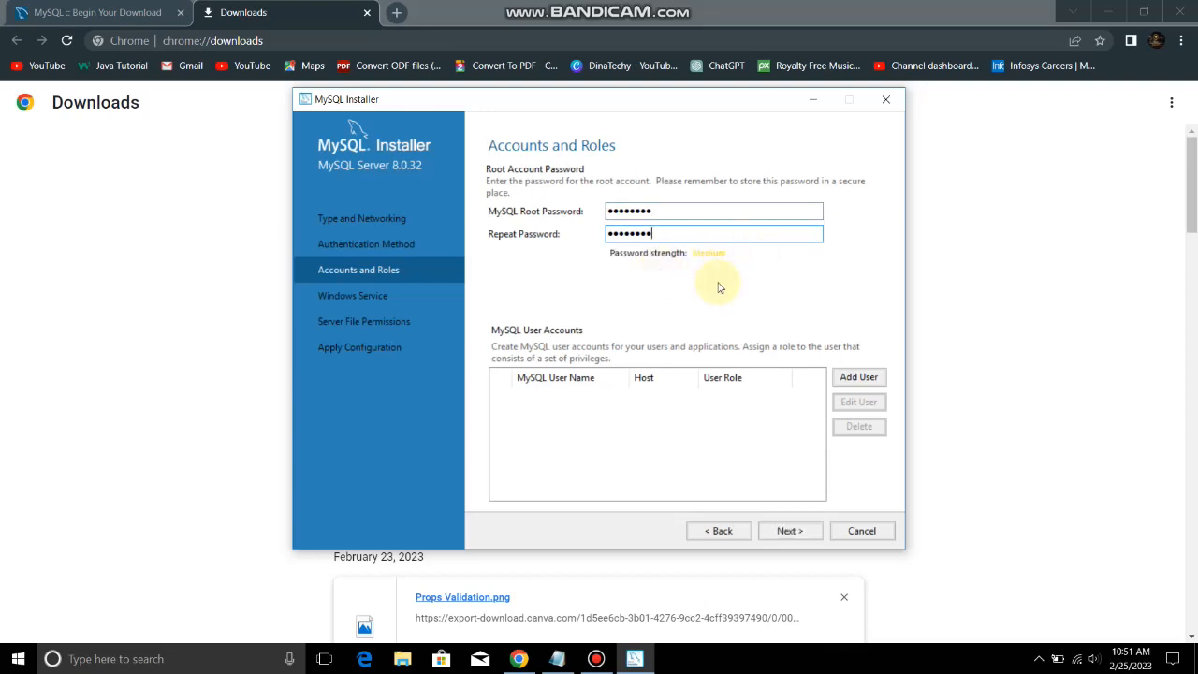
click(854, 376)
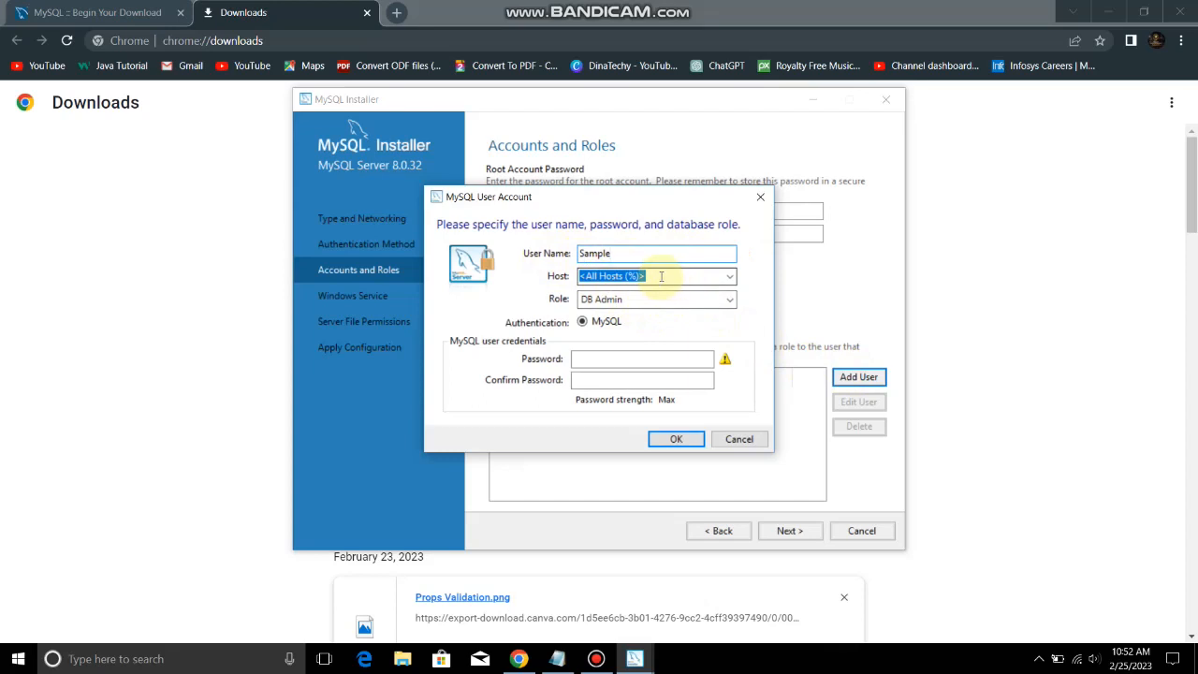
Create user Sample on localhost with DB Admin role and a confirmed password, then advance to Windows Service
click(727, 276)
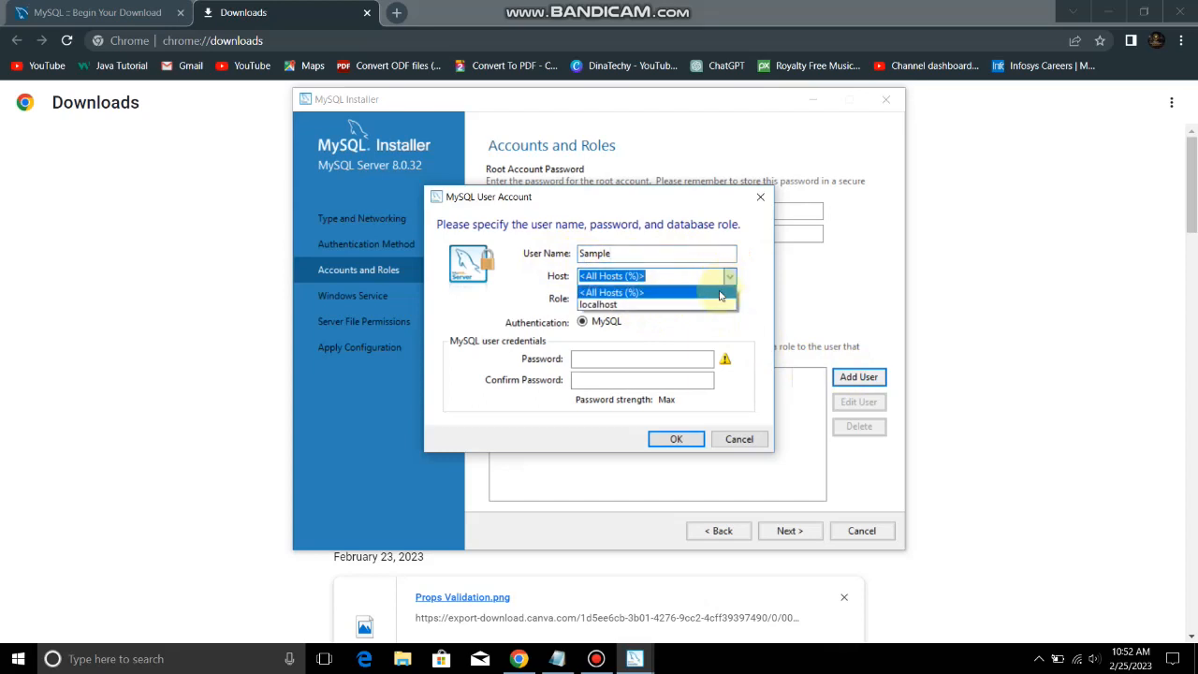
click(719, 308)
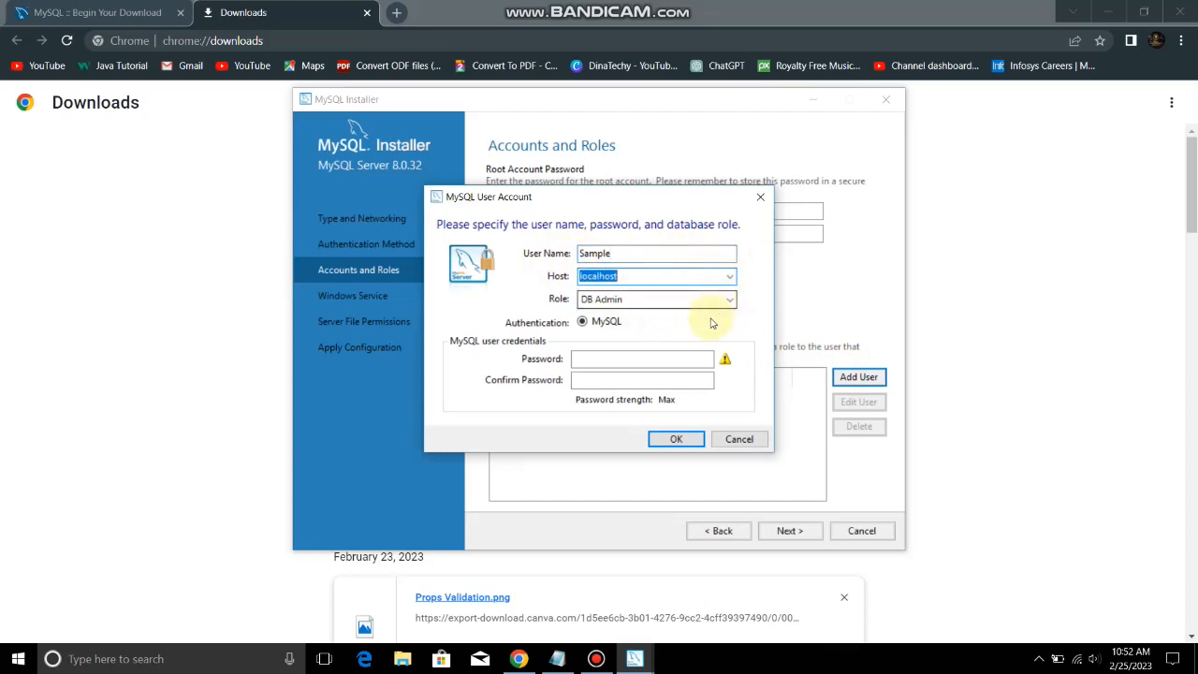
click(646, 362)
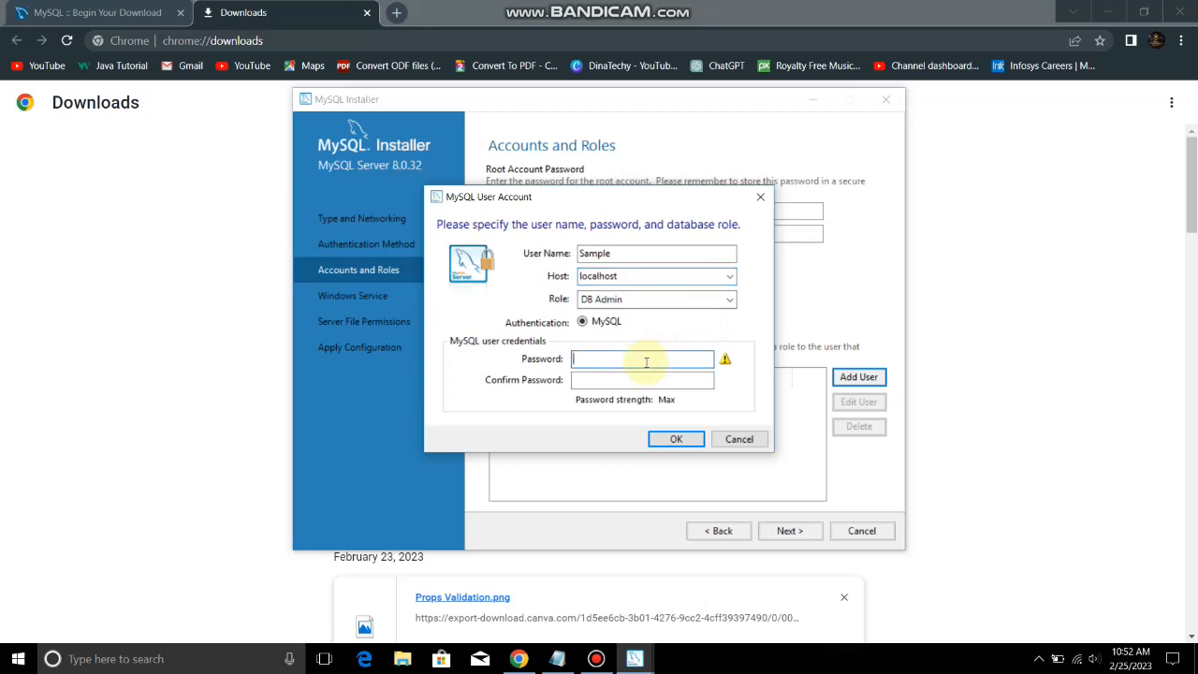
text(s1)
click(634, 377)
text(s)
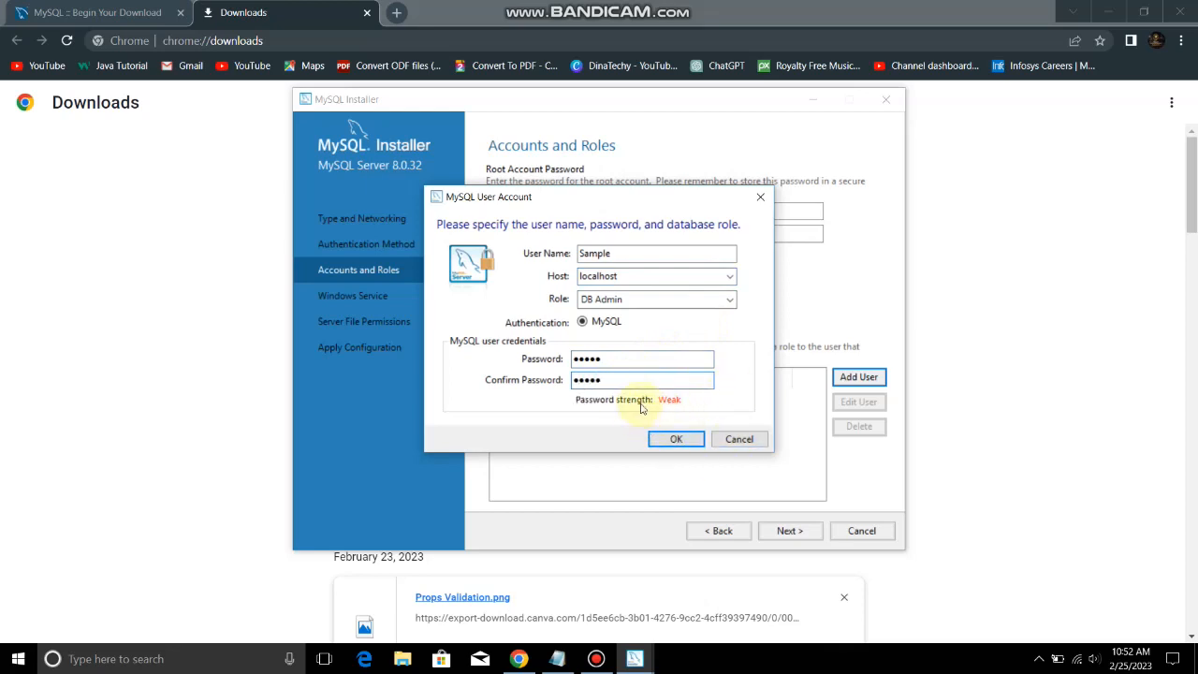
click(661, 443)
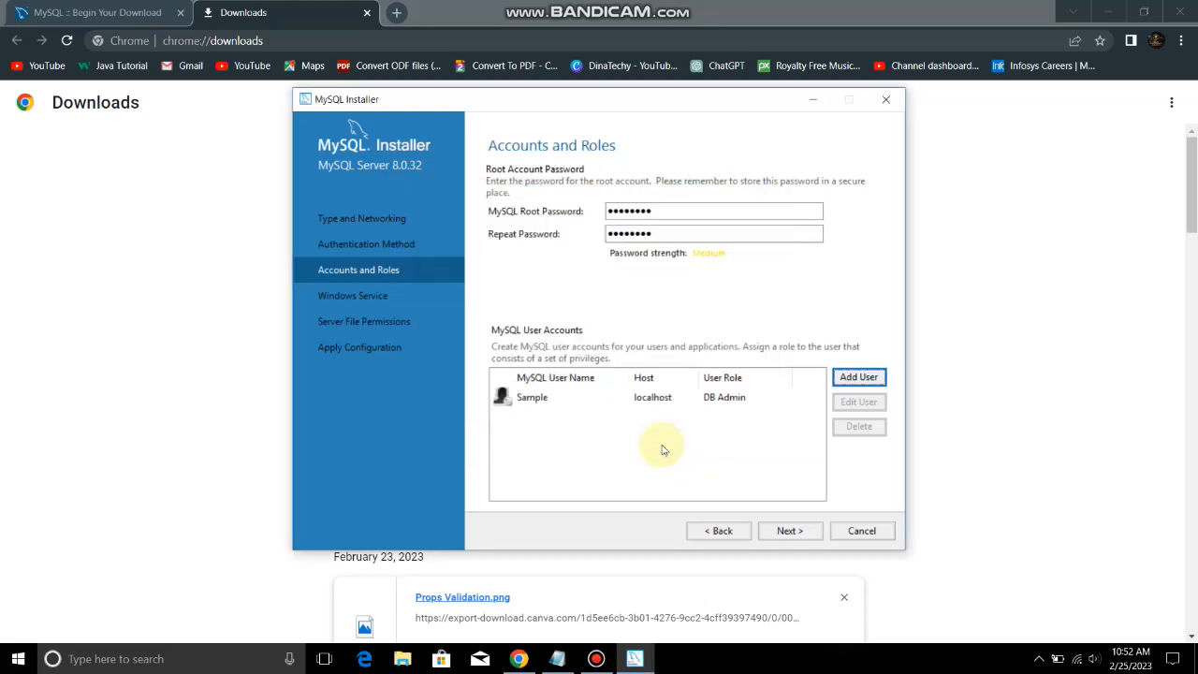
click(590, 408)
click(609, 415)
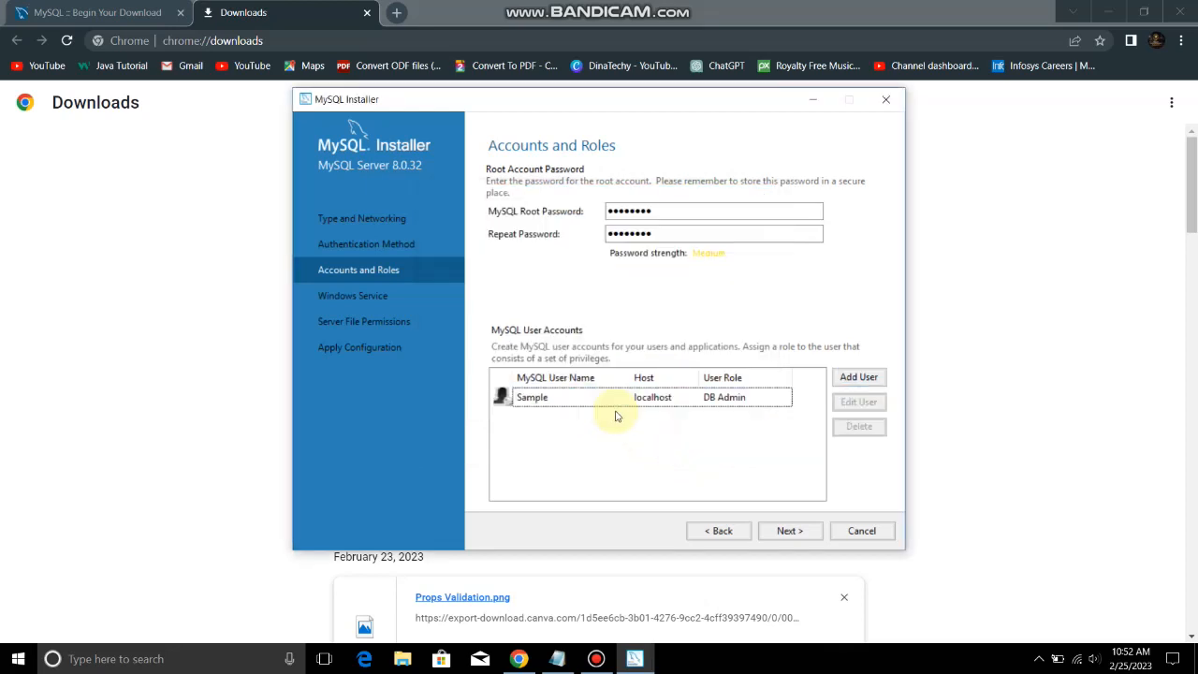
click(789, 533)
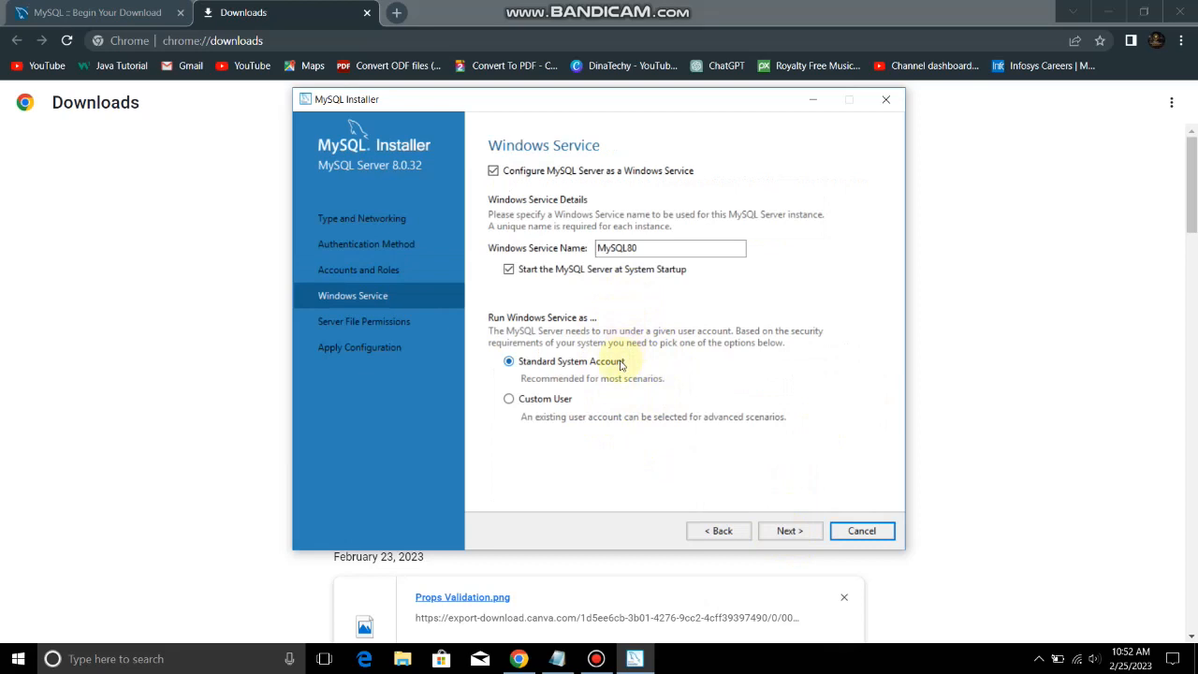
Keep the MySQL80 Windows service and default file permissions, then execute the server configuration
click(804, 532)
click(805, 533)
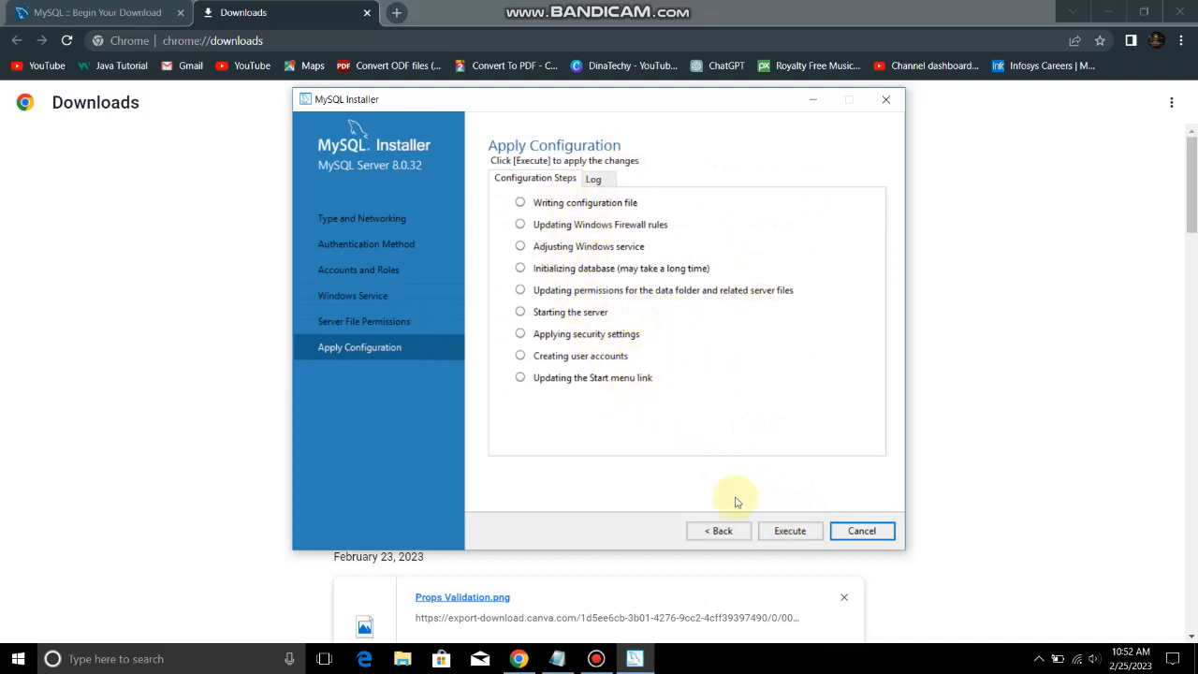
click(786, 531)
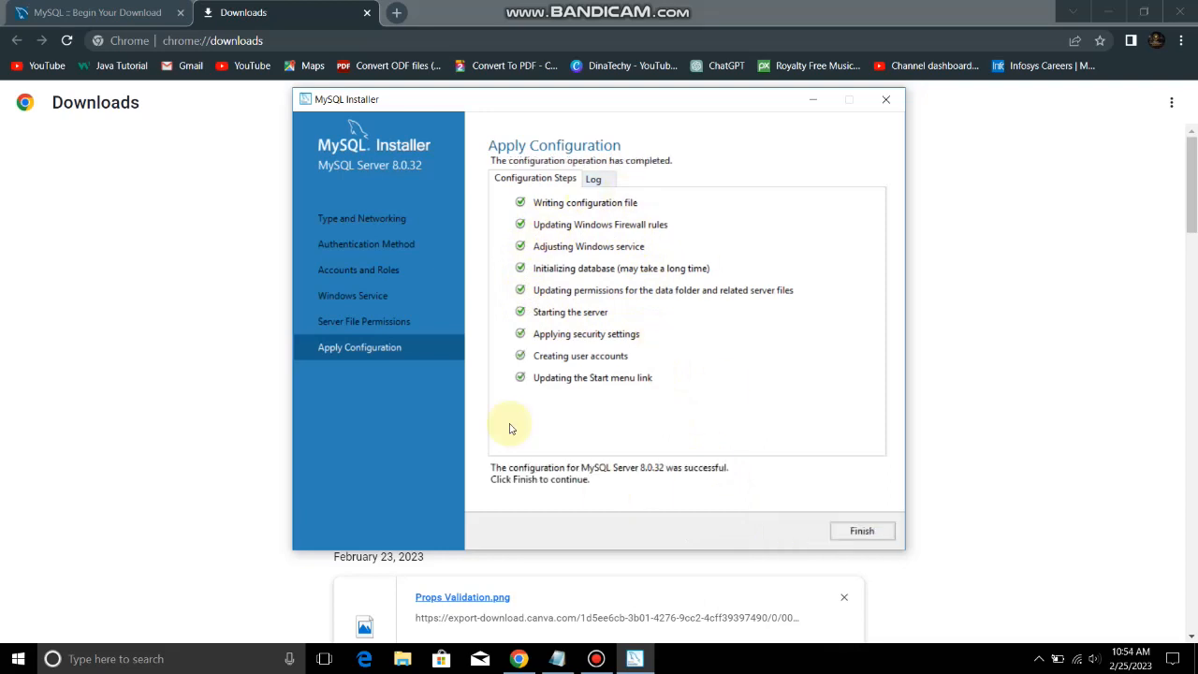
Finish the MySQL Installer setup with Start MySQL Workbench checked
click(851, 540)
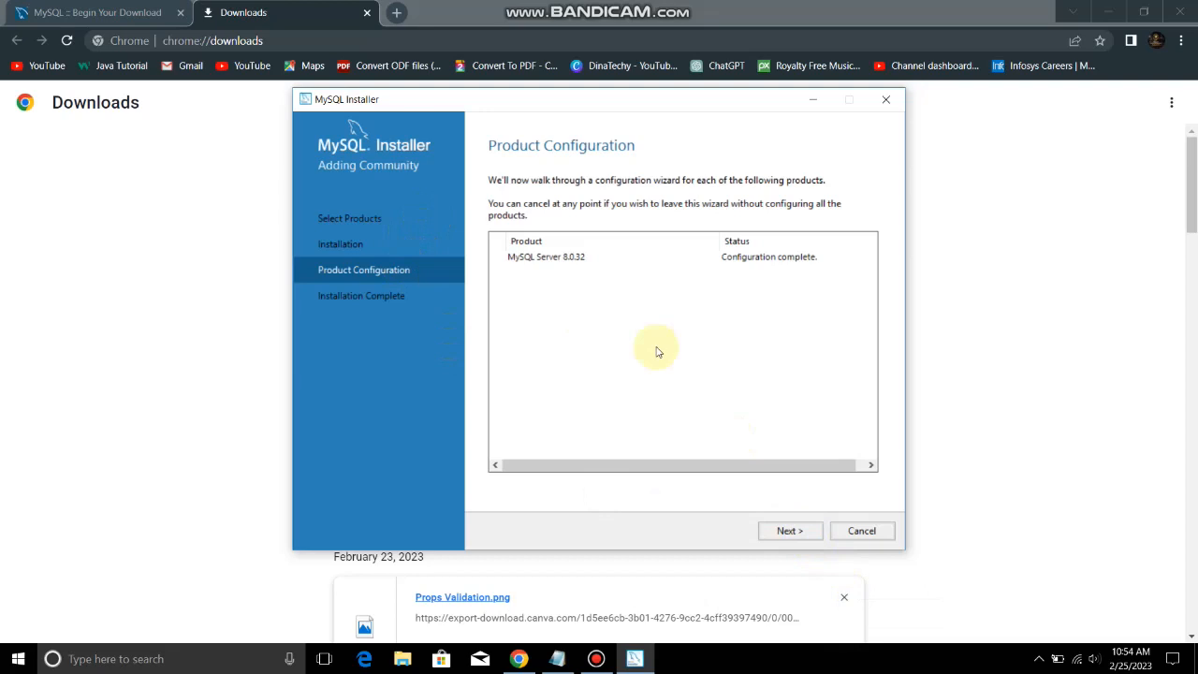
click(786, 531)
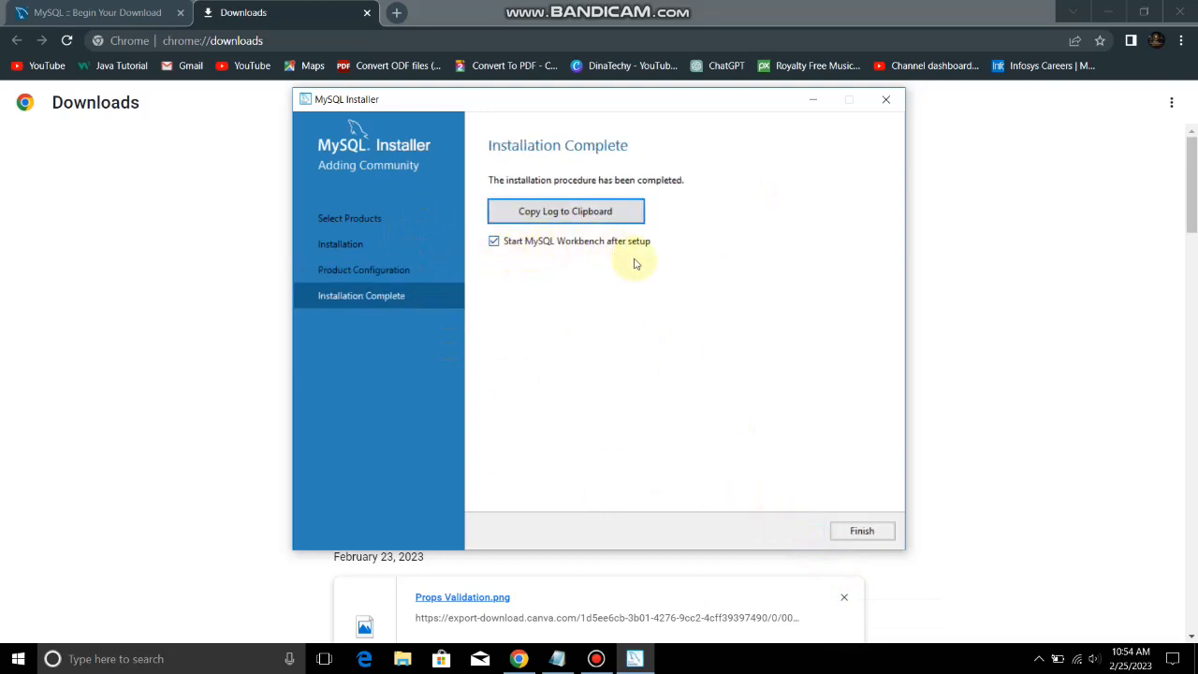
click(862, 534)
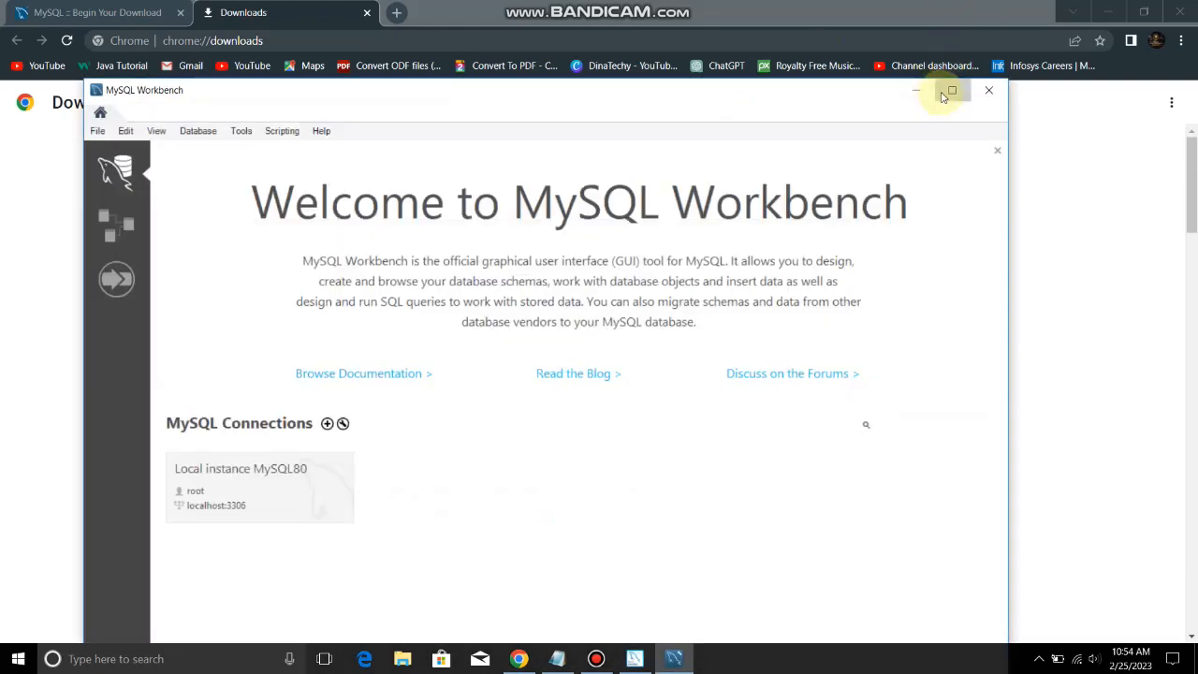
Maximize Workbench and connect to Local instance MySQL80 as root with the root password
click(951, 90)
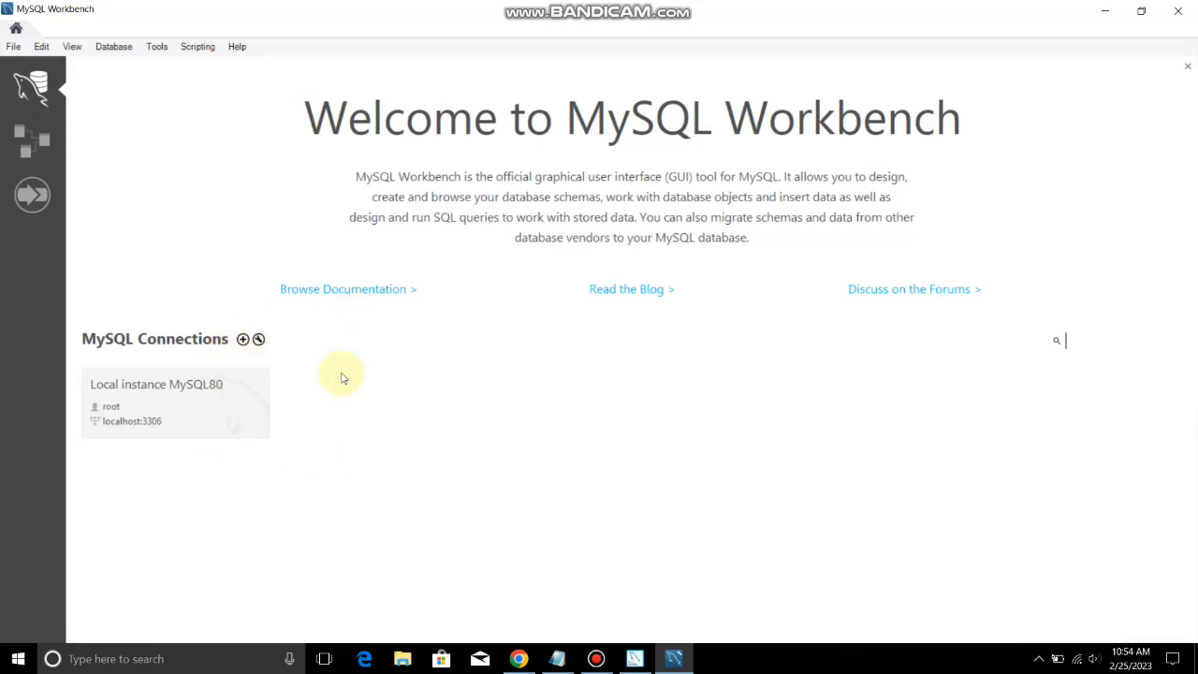
click(257, 420)
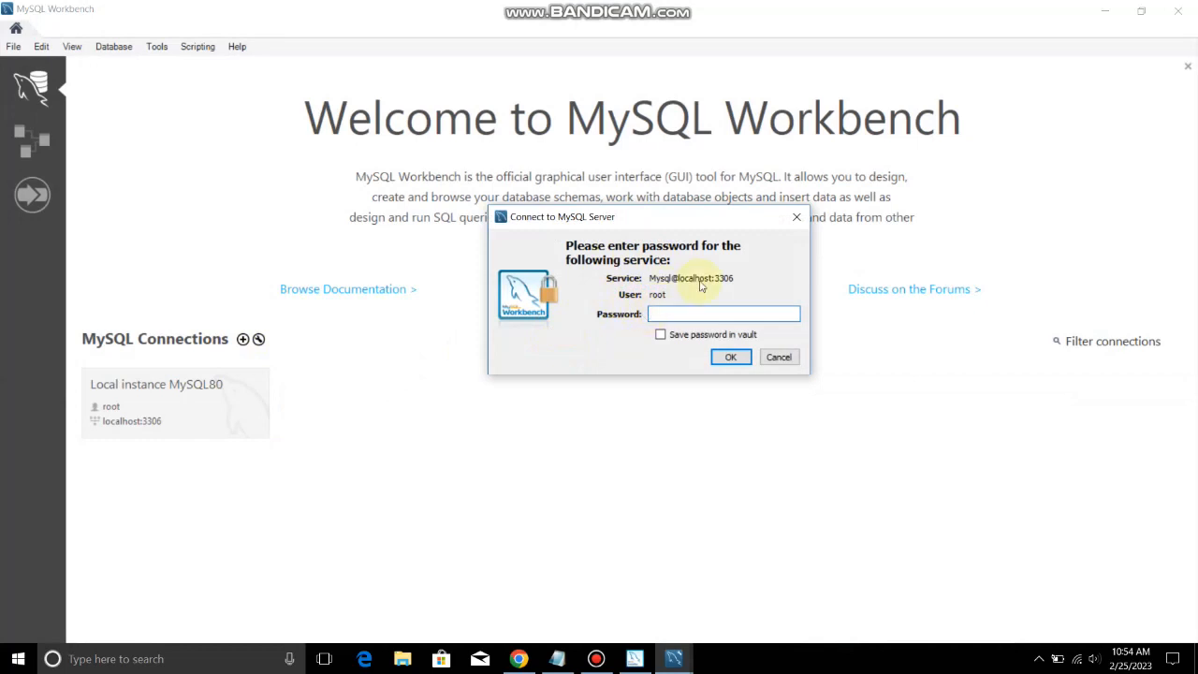
text(r)
key(Return)
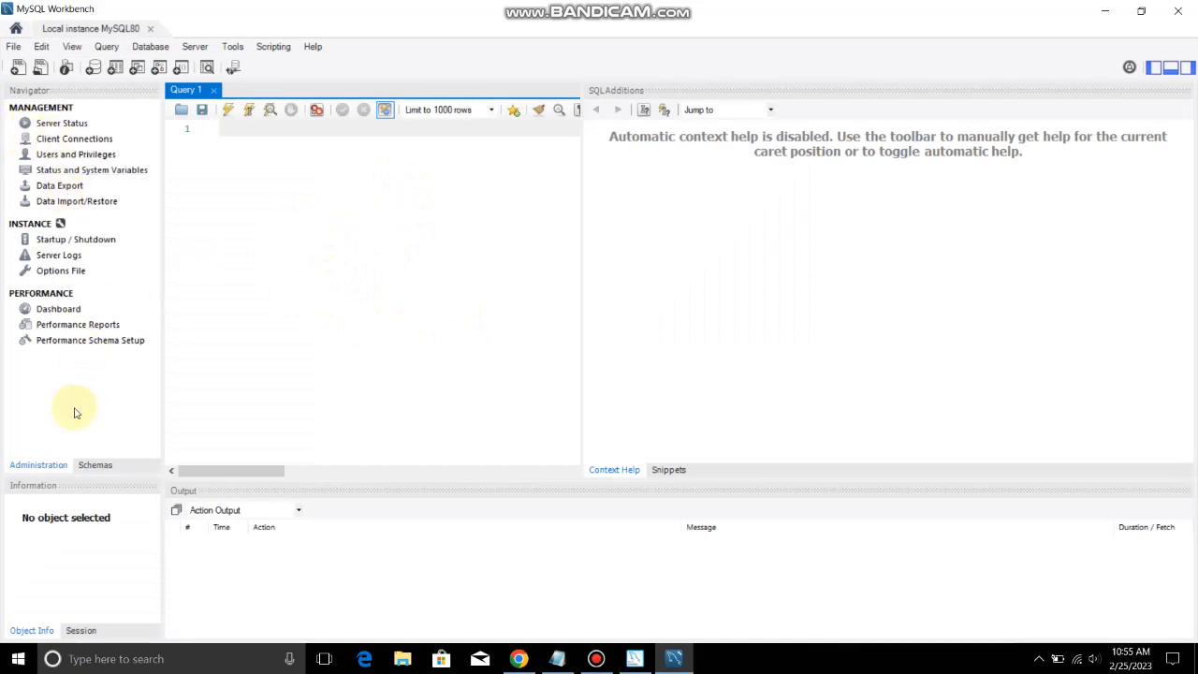
Show the schema list and enter 'create database practise;' in the Query 1 editor
click(94, 465)
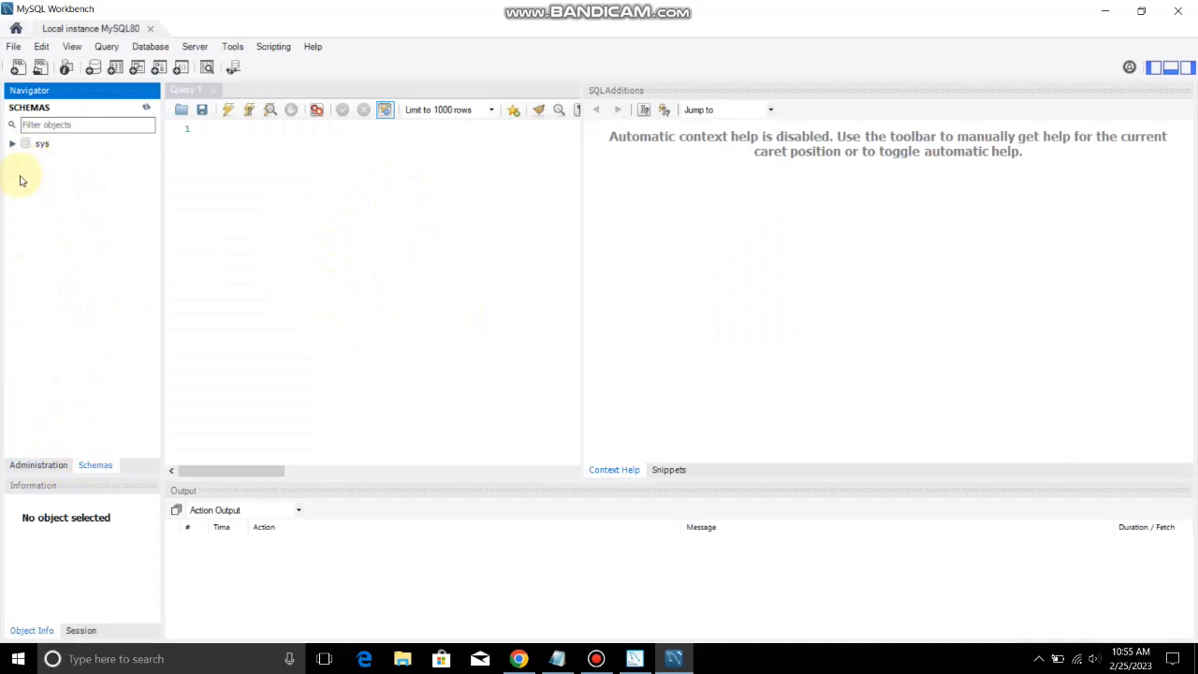
click(310, 217)
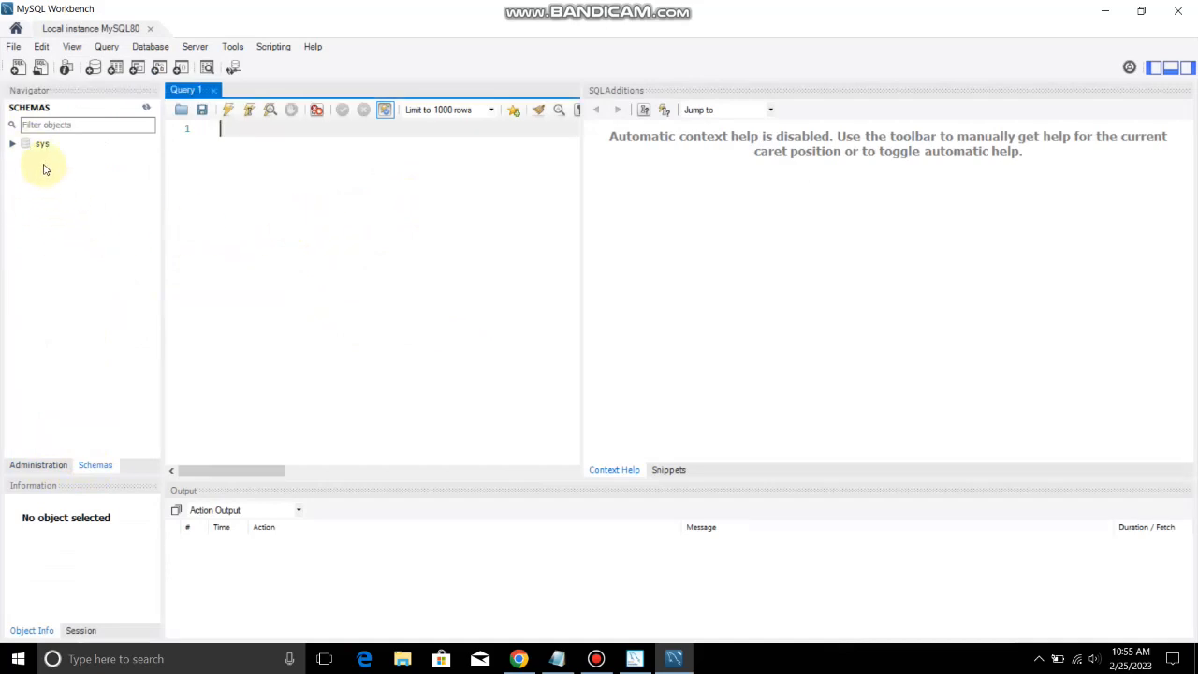
text(create database )
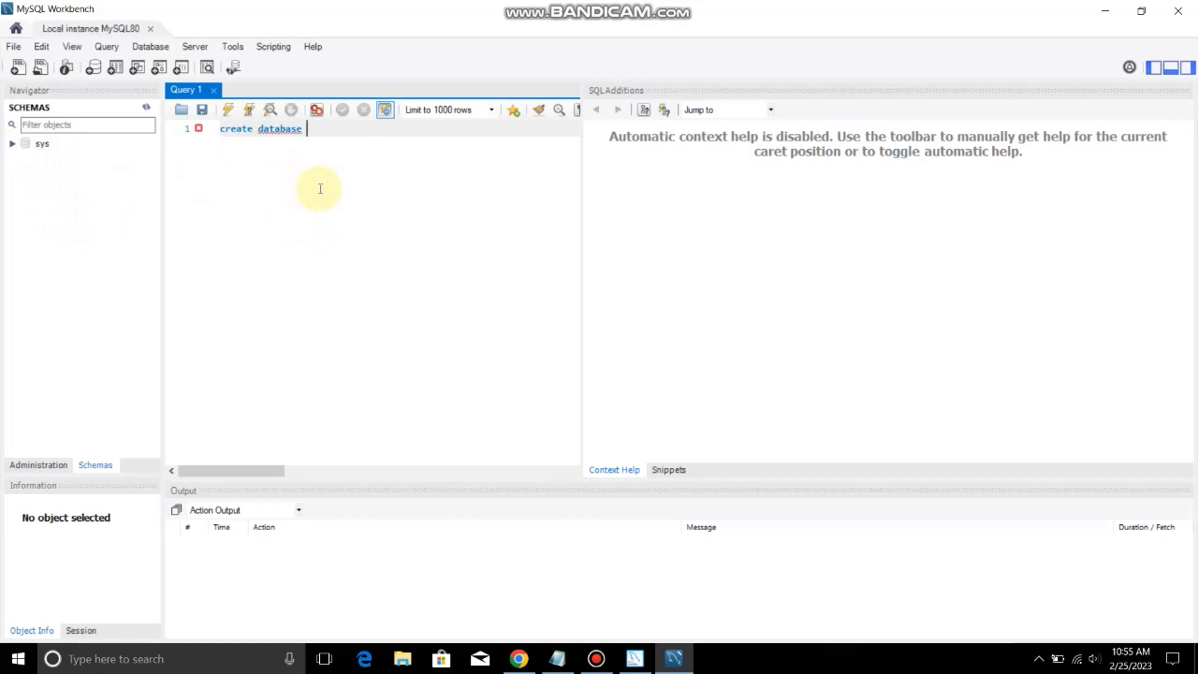
text(dem)
key(BackSpace)
key(BackSpace)
text(practise;)
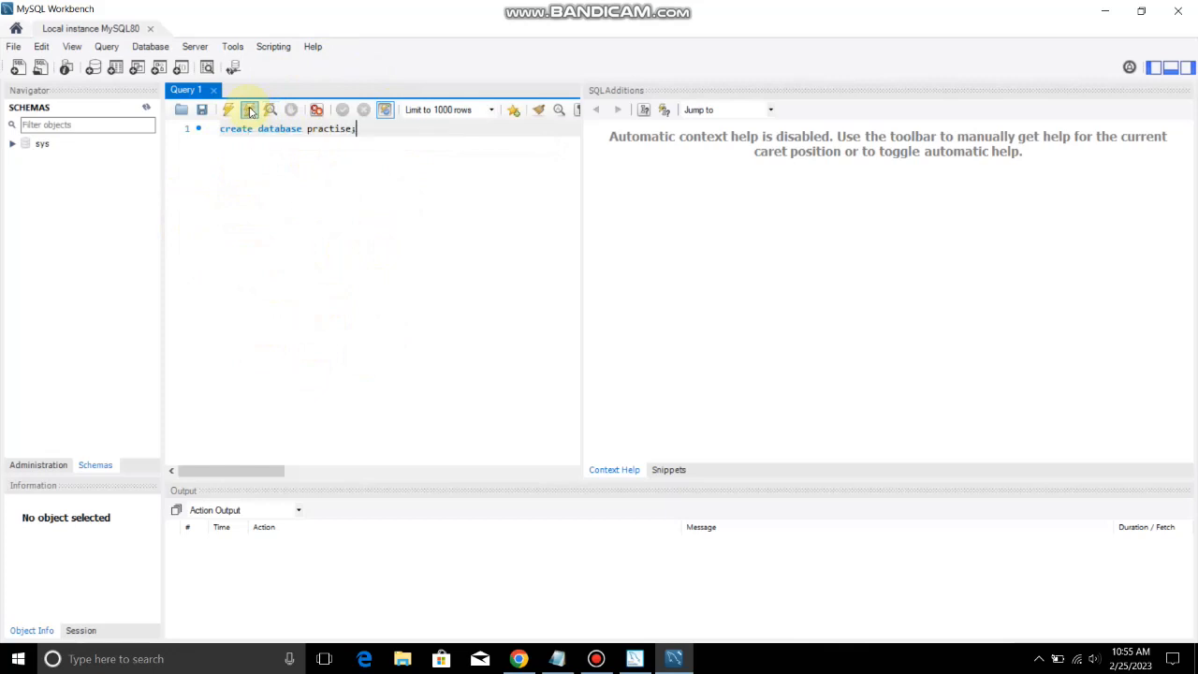
Select and execute the 'create database practise;' statement
drag(371, 129, 223, 131)
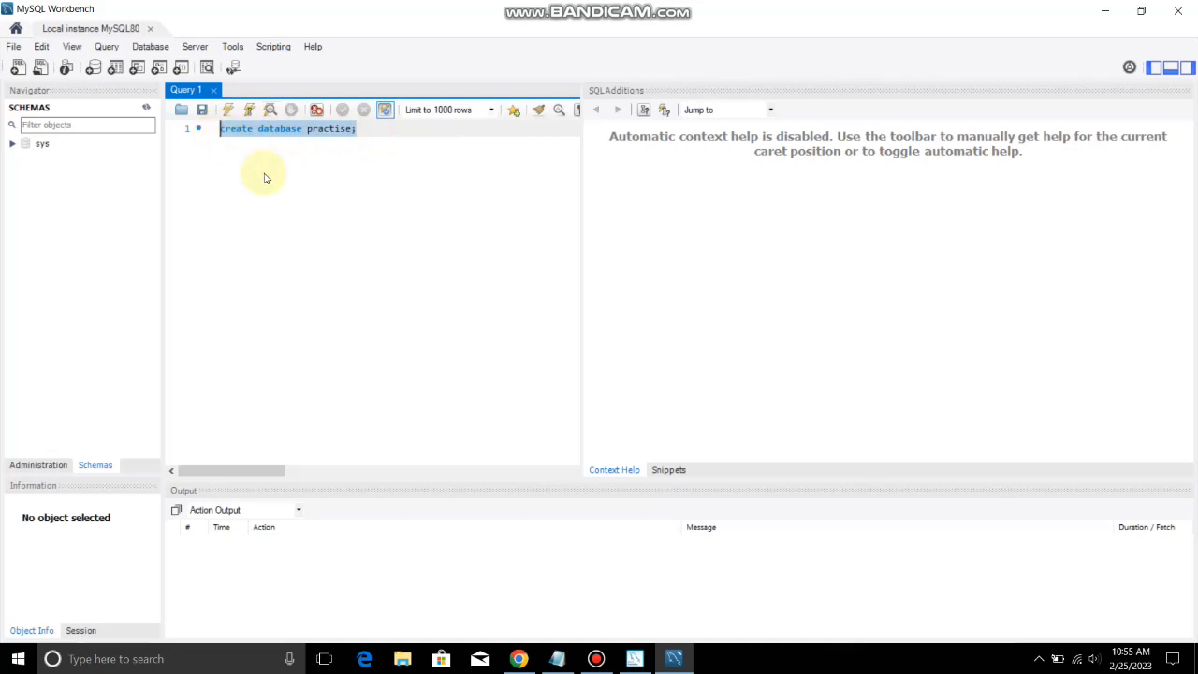
click(365, 145)
drag(367, 131, 212, 133)
click(228, 111)
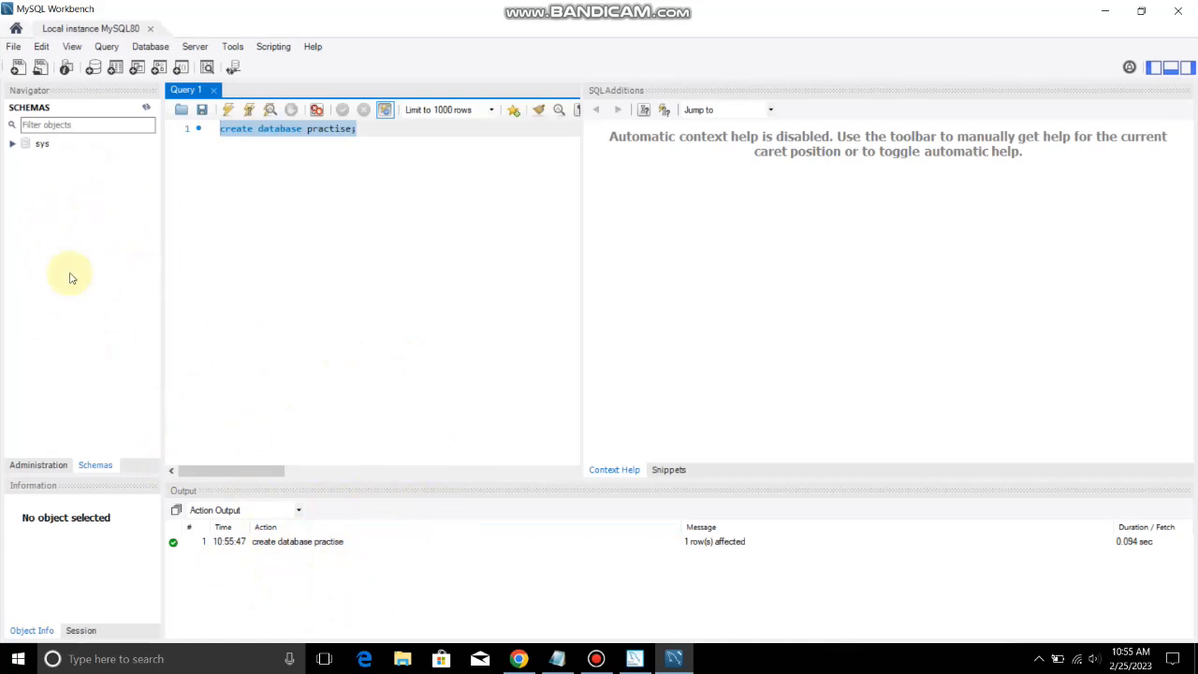
Refresh the schemas, expand practise to show its Tables and Views, and close Workbench
click(147, 110)
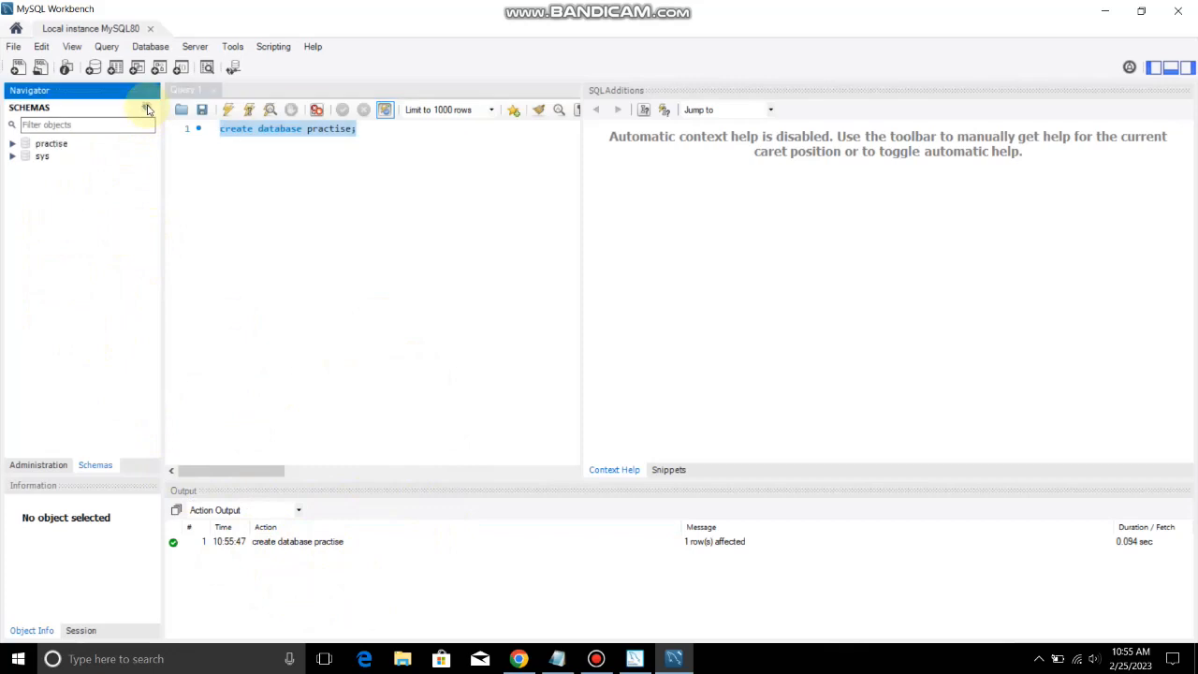
click(12, 144)
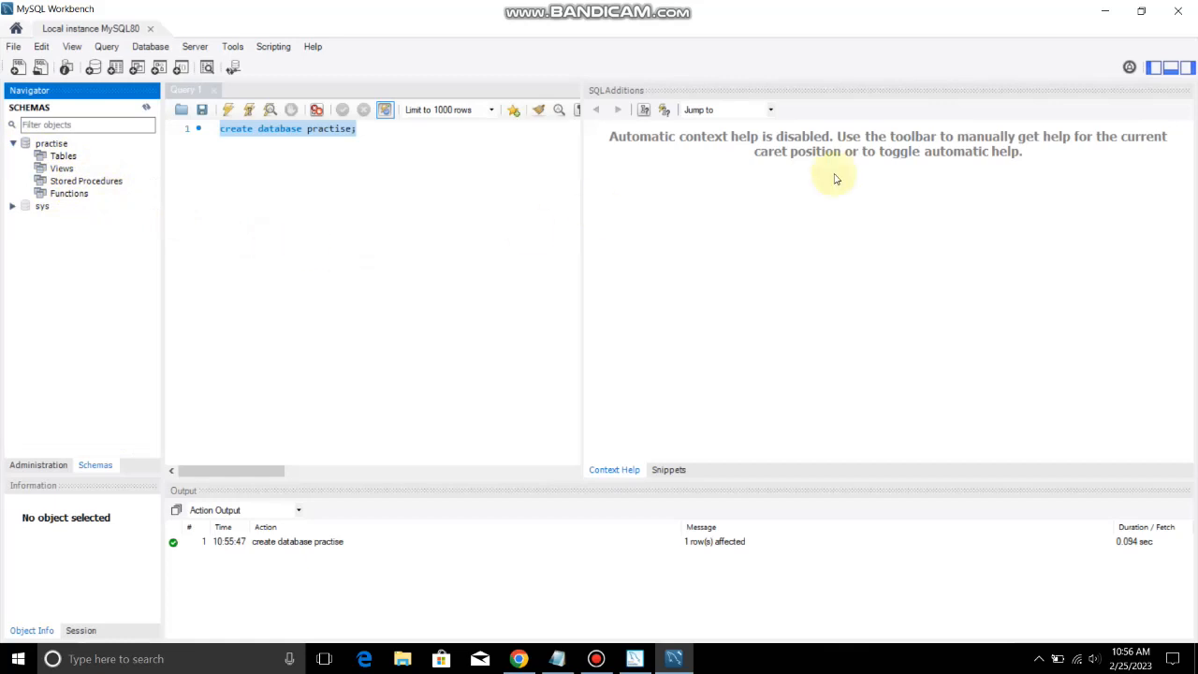
click(1176, 13)
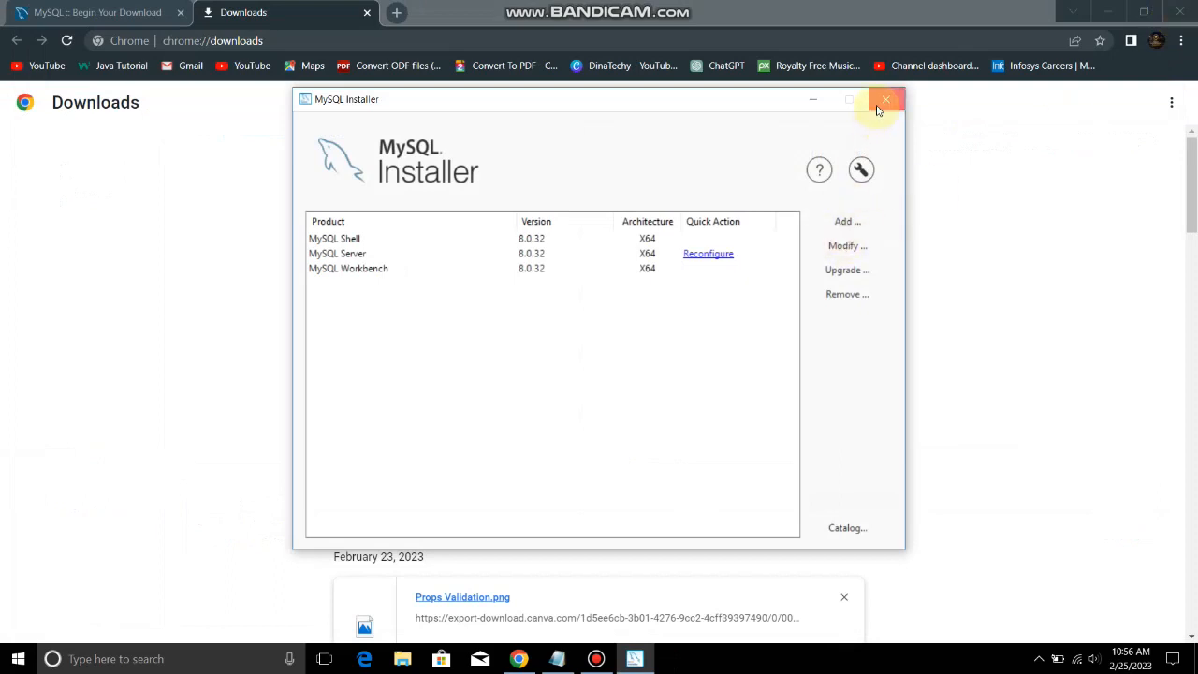
Close MySQL Installer and relaunch MySQL Workbench 8.0 CE by searching 'mysql wo' in Start
click(880, 103)
key(super+d)
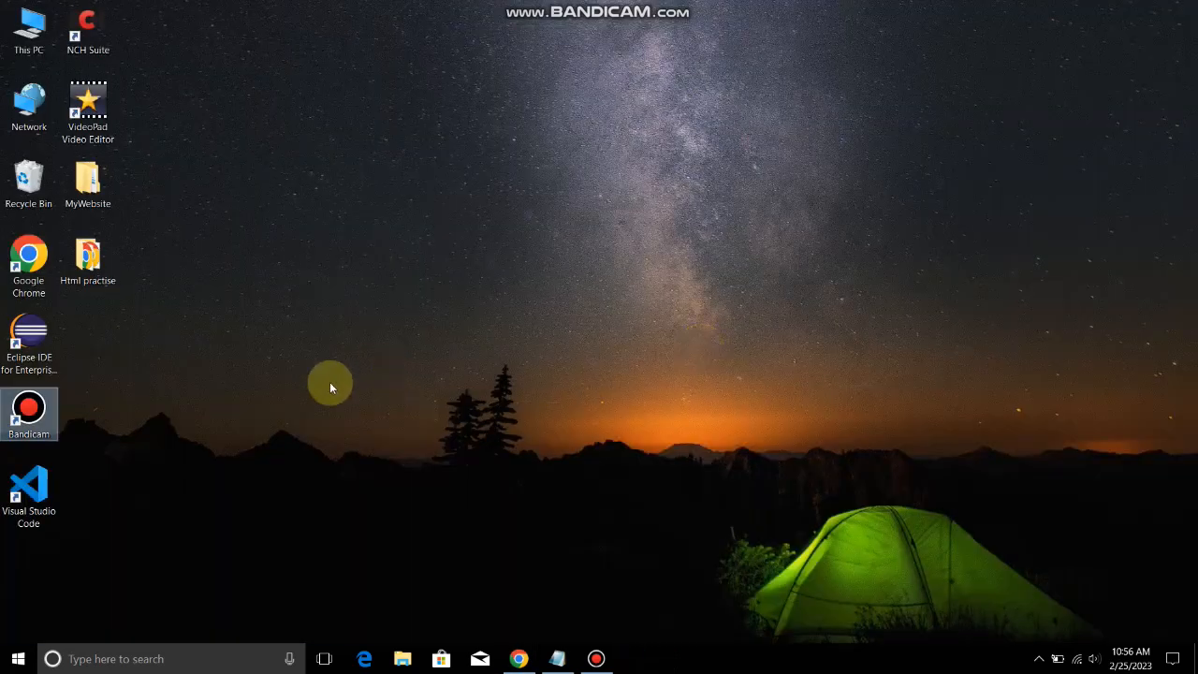
key(super)
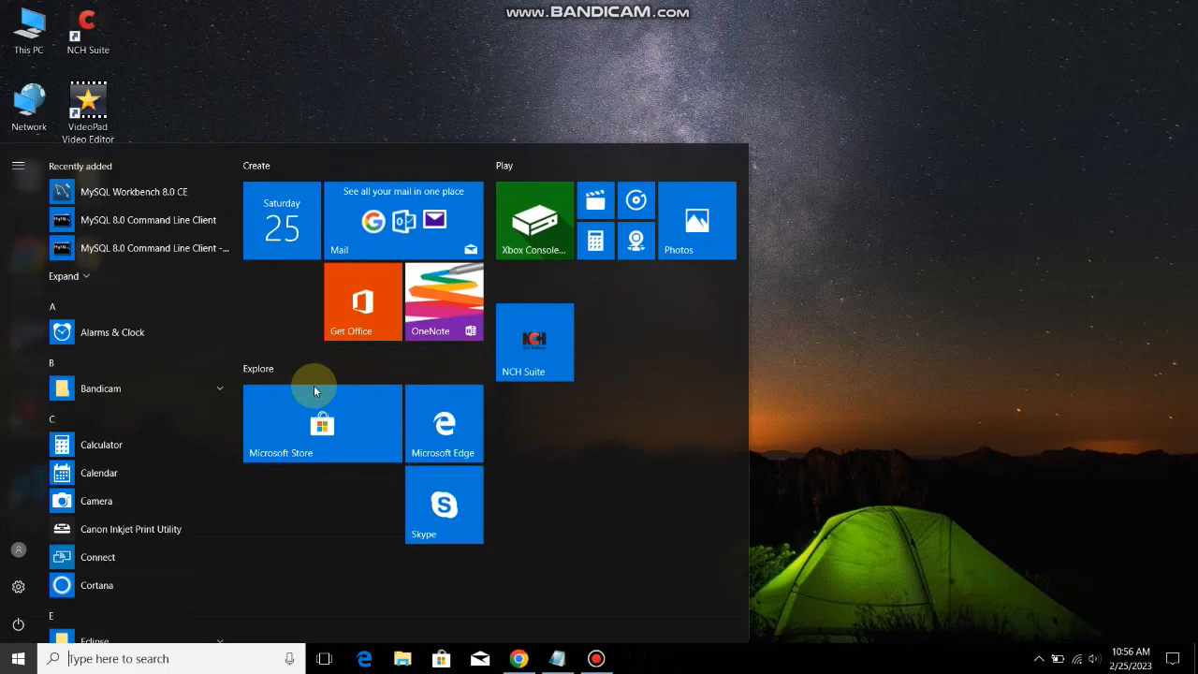
text(mysl)
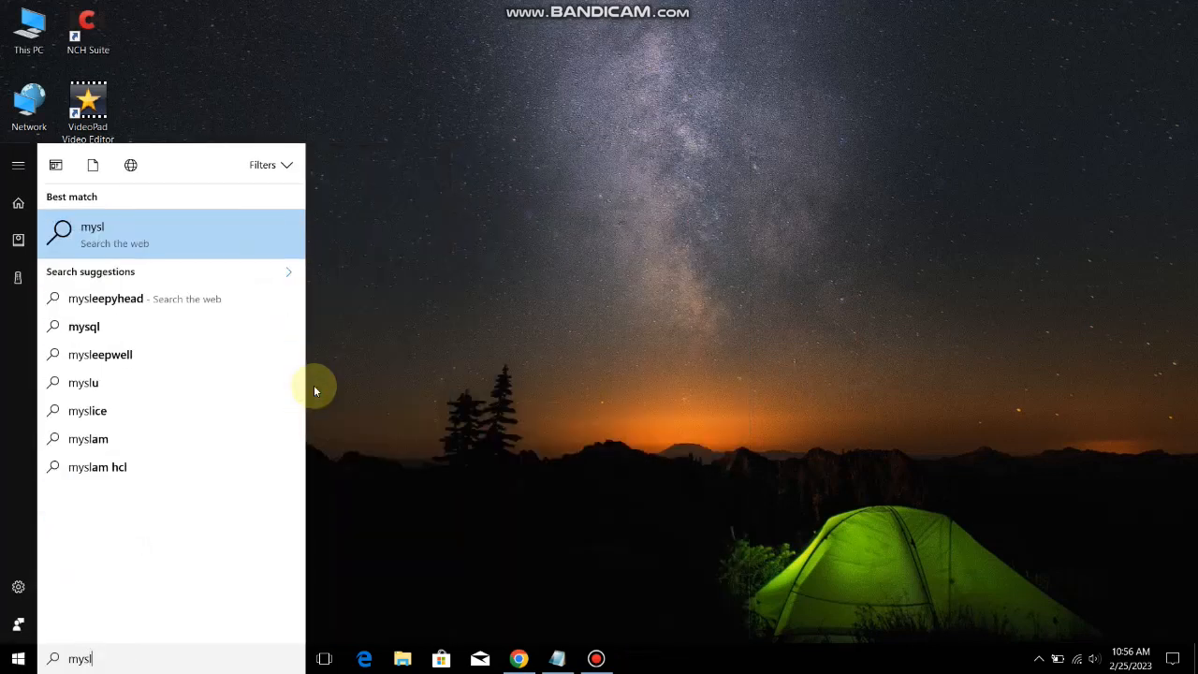
key(BackSpace)
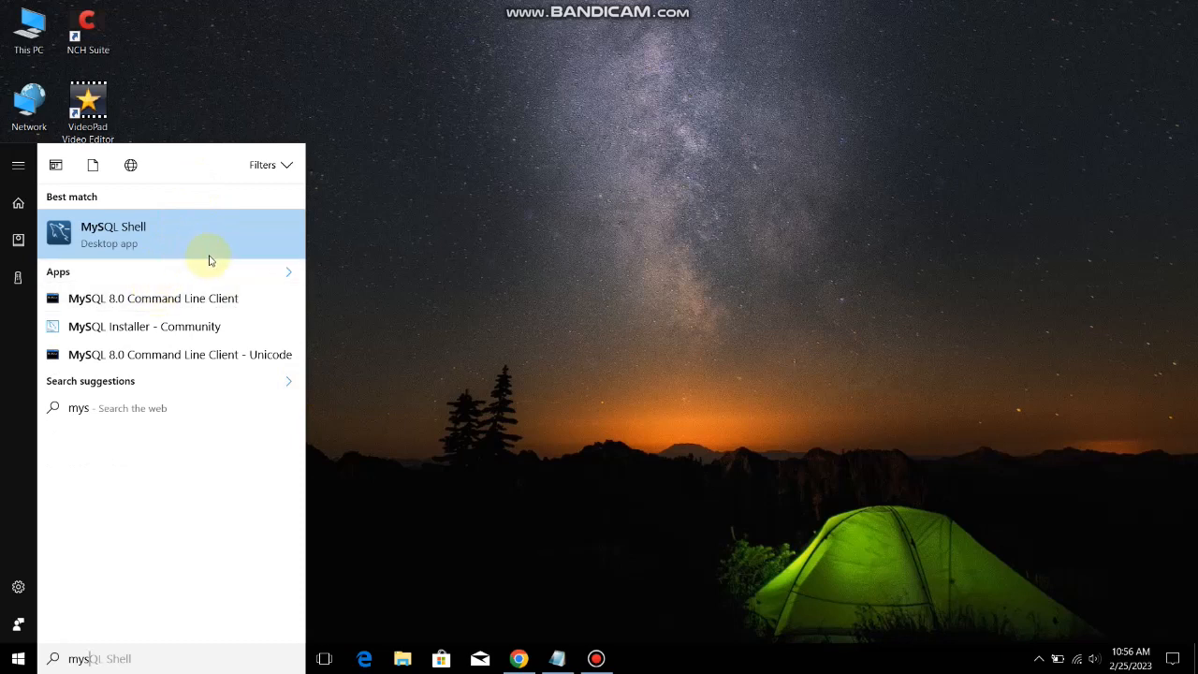
text(ql wo)
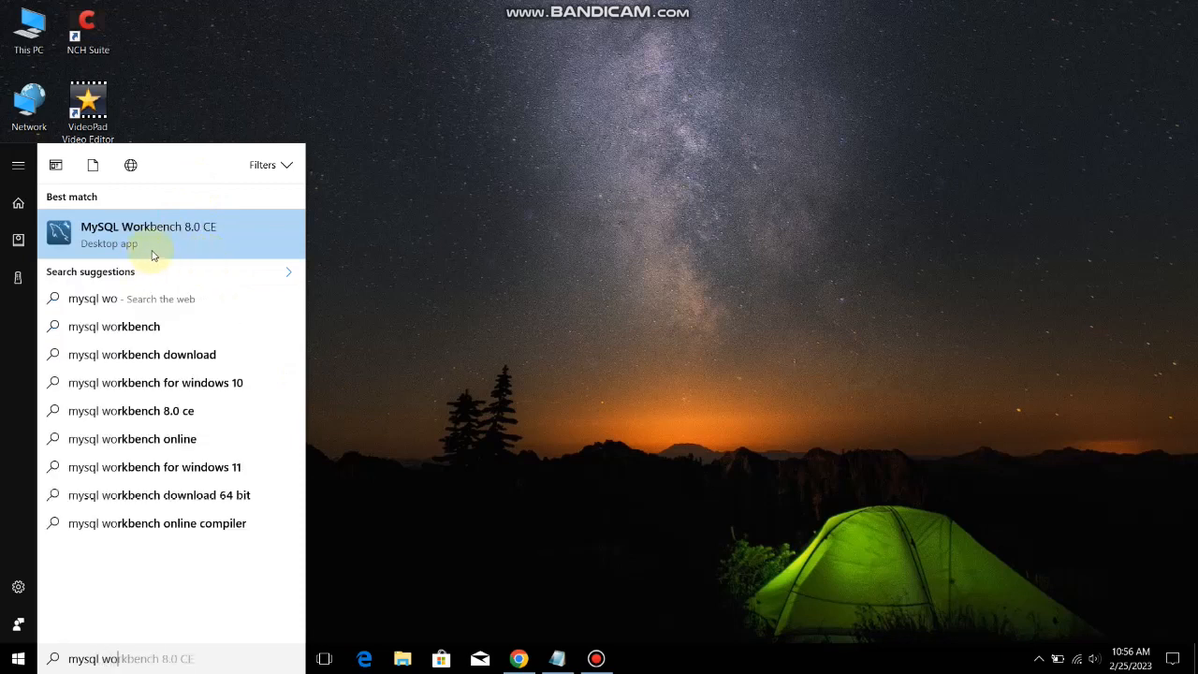
click(150, 245)
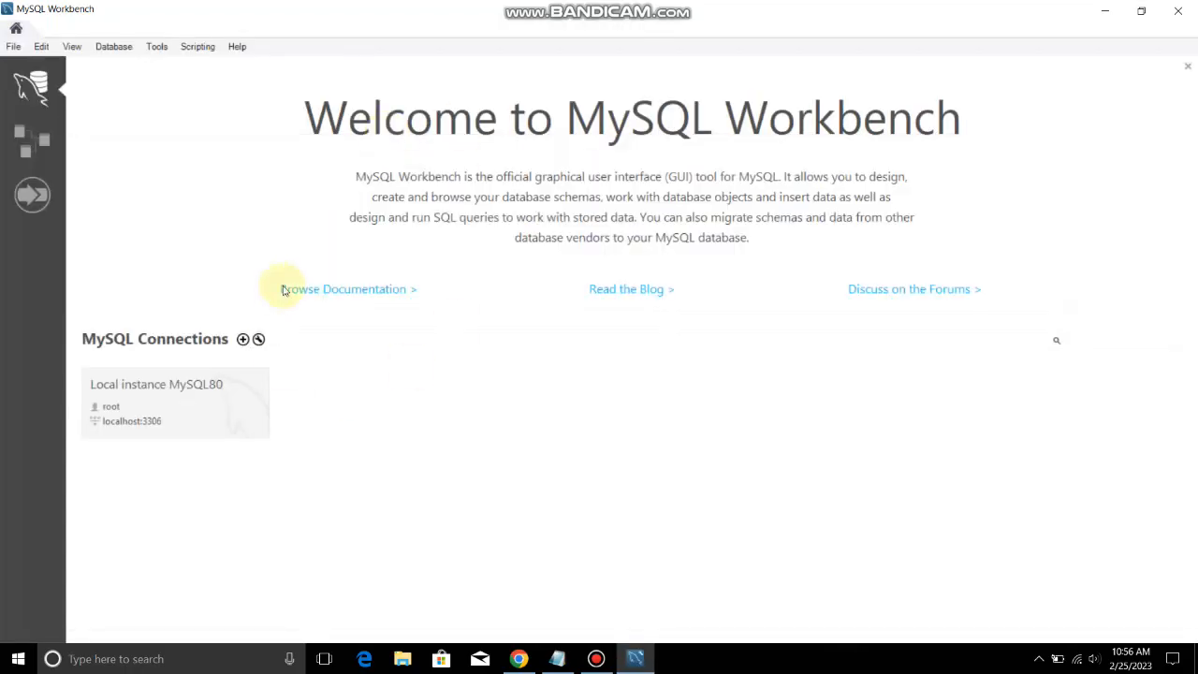
click(243, 340)
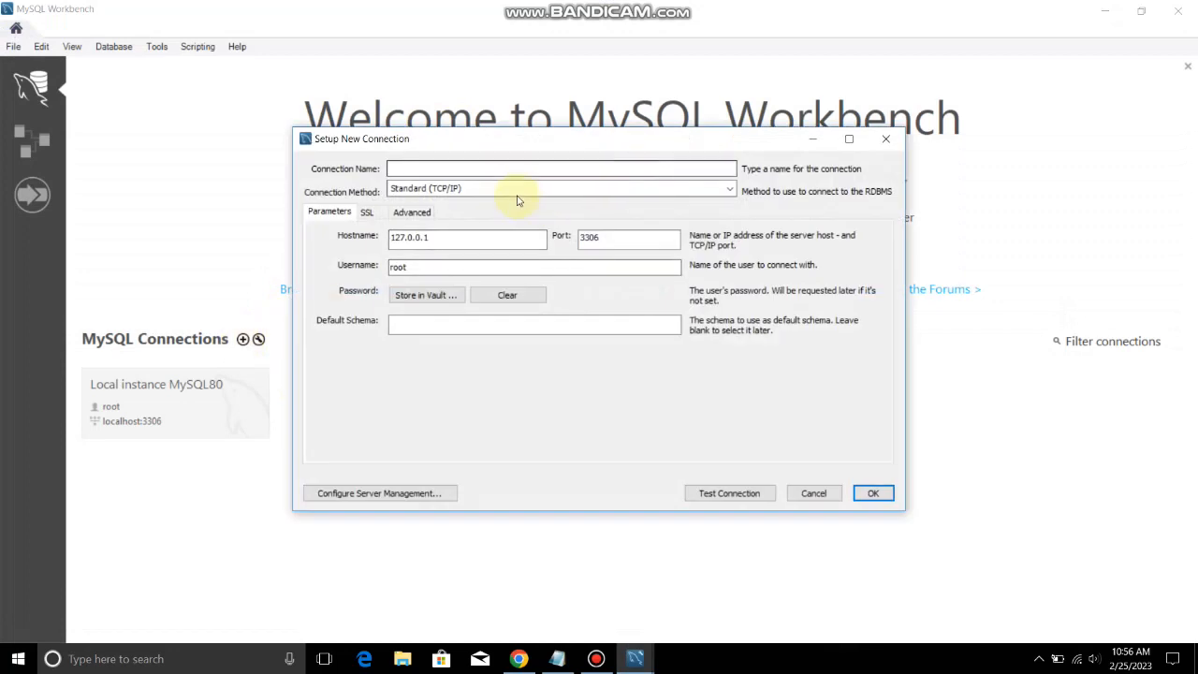
click(497, 167)
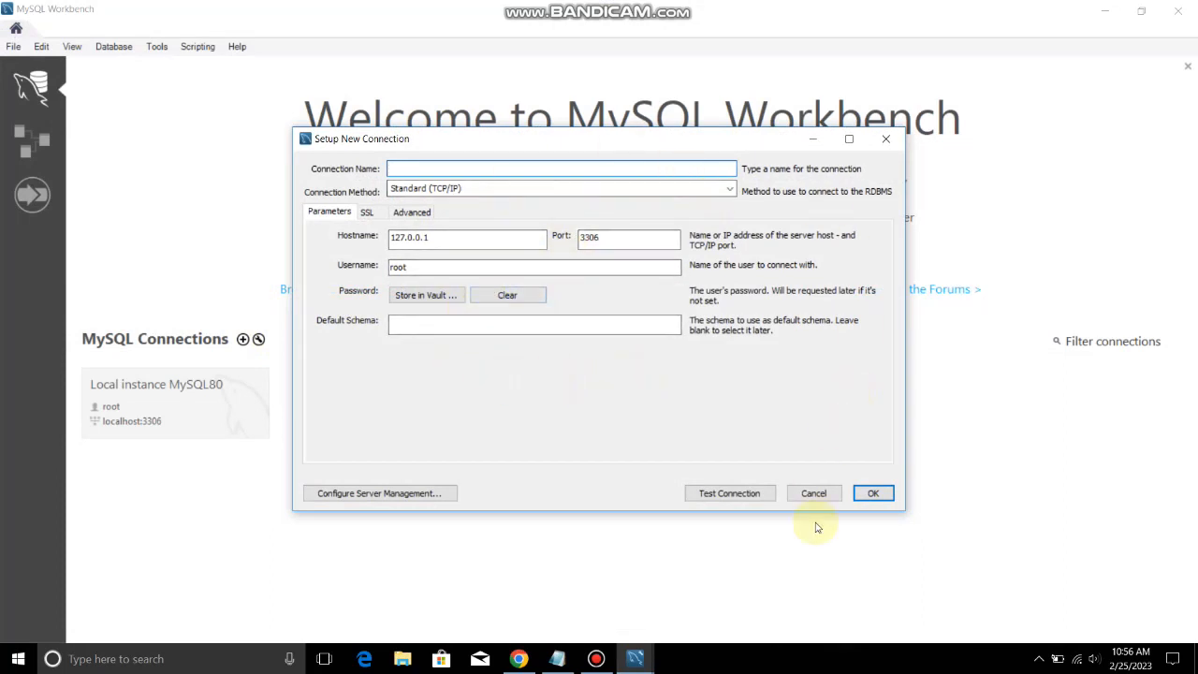
click(880, 493)
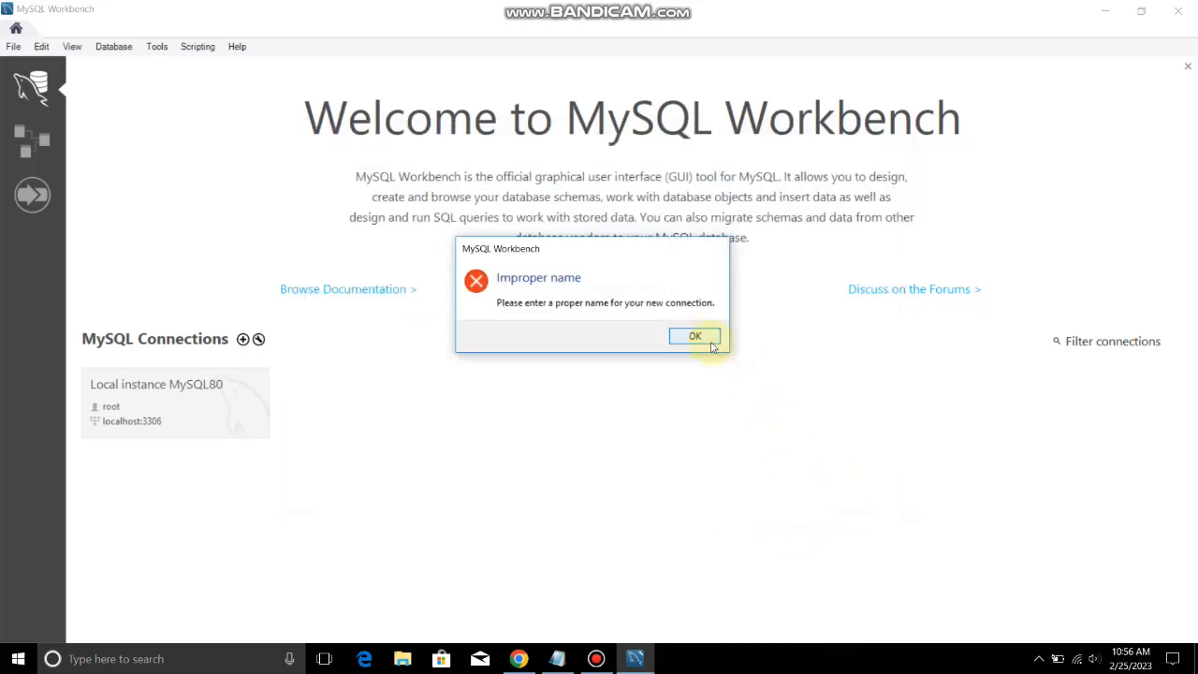
click(694, 337)
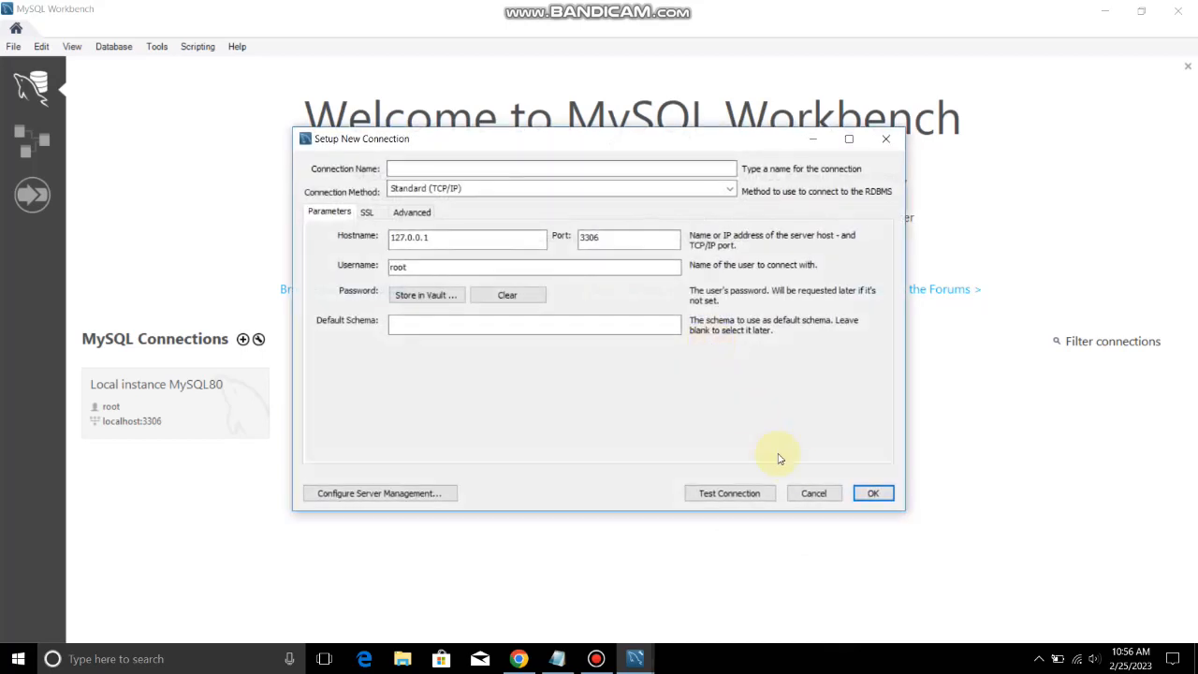
click(811, 493)
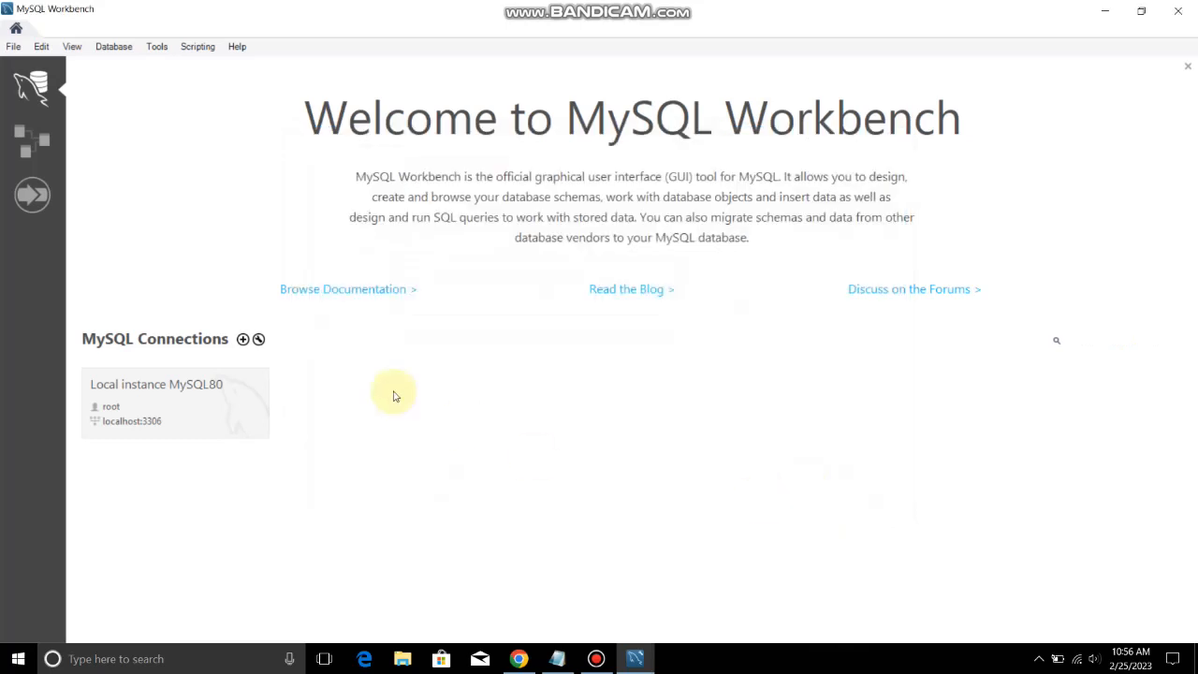
Connect to Local instance MySQL80 as root, saving the password in the vault
click(232, 427)
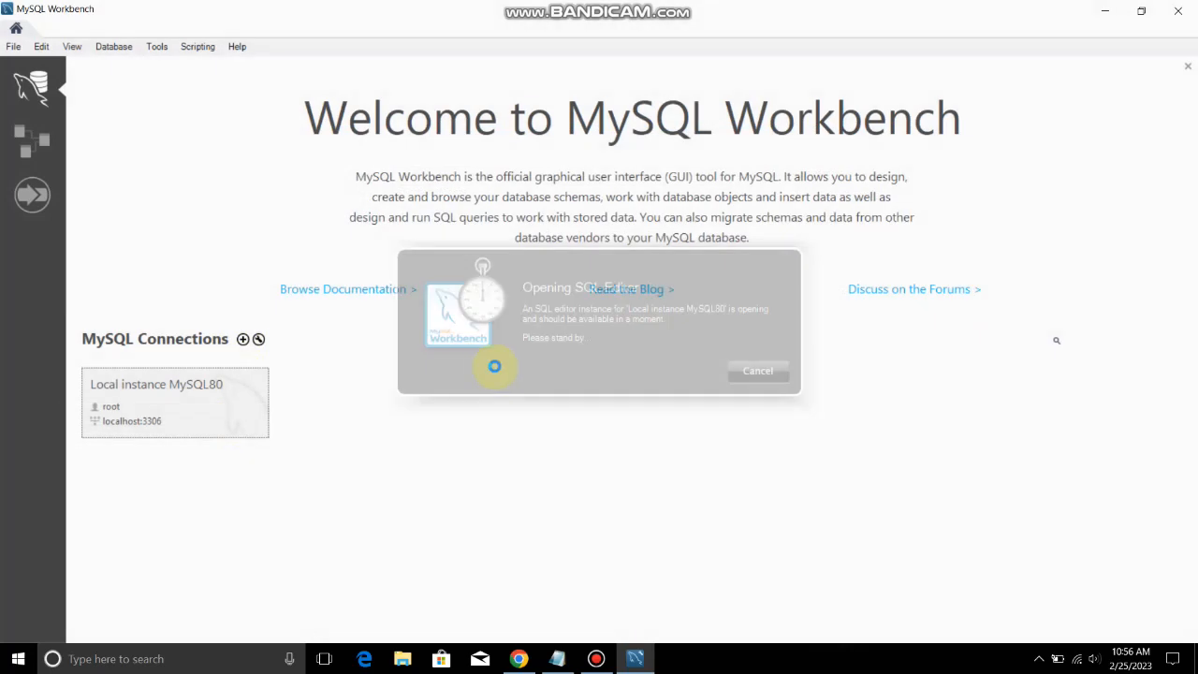
text(*)
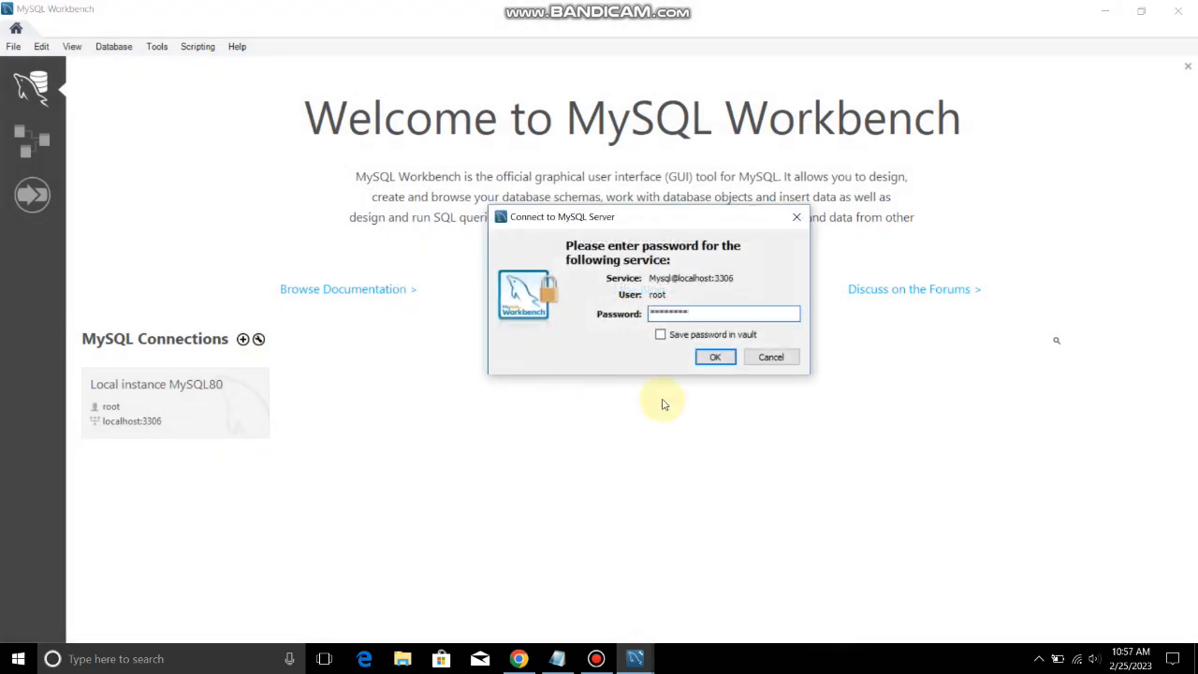
click(660, 334)
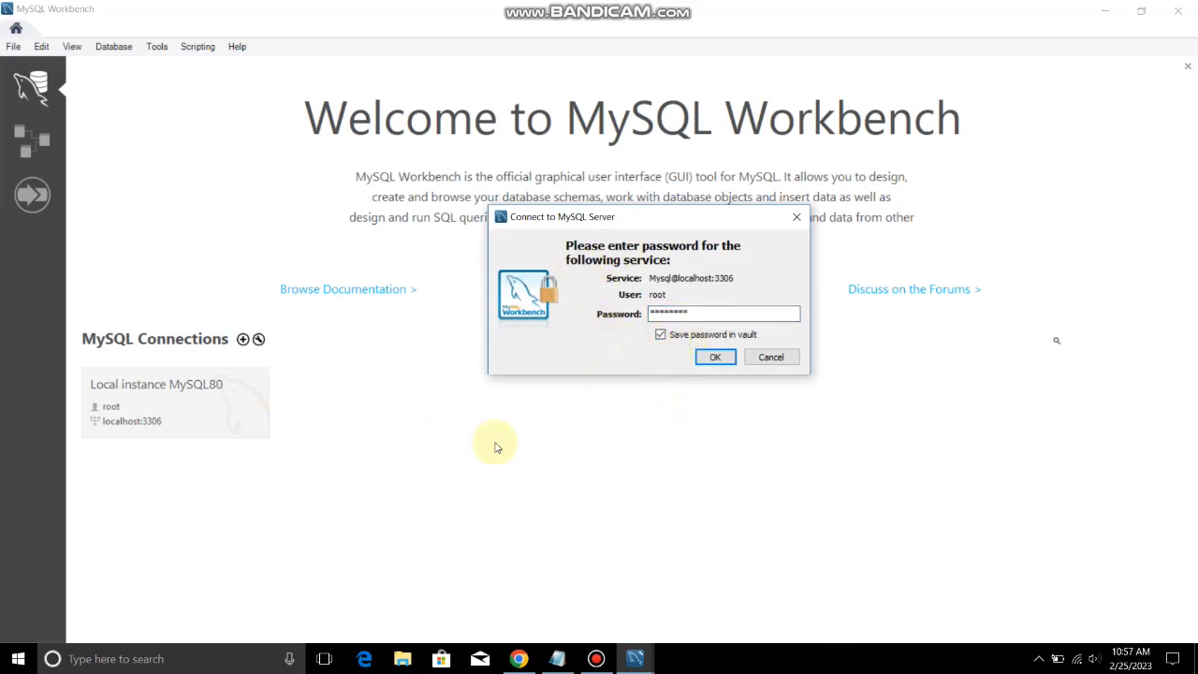
click(709, 359)
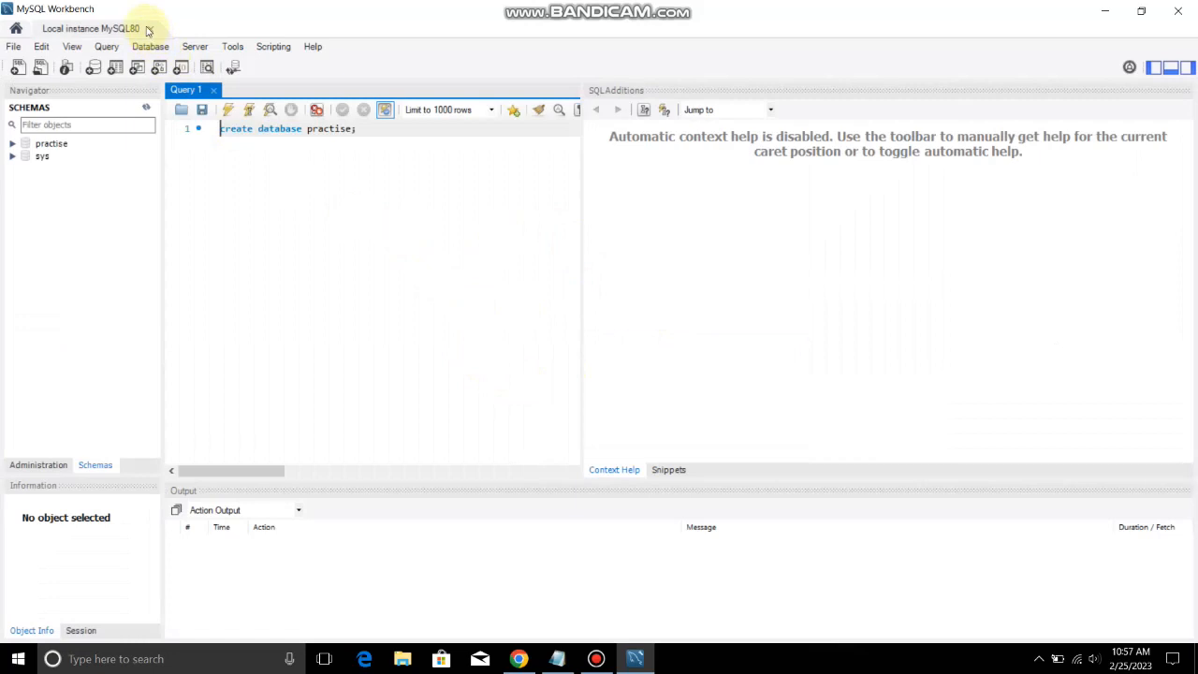
Close the editor tab and reopen the Local instance MySQL80 connection
click(149, 28)
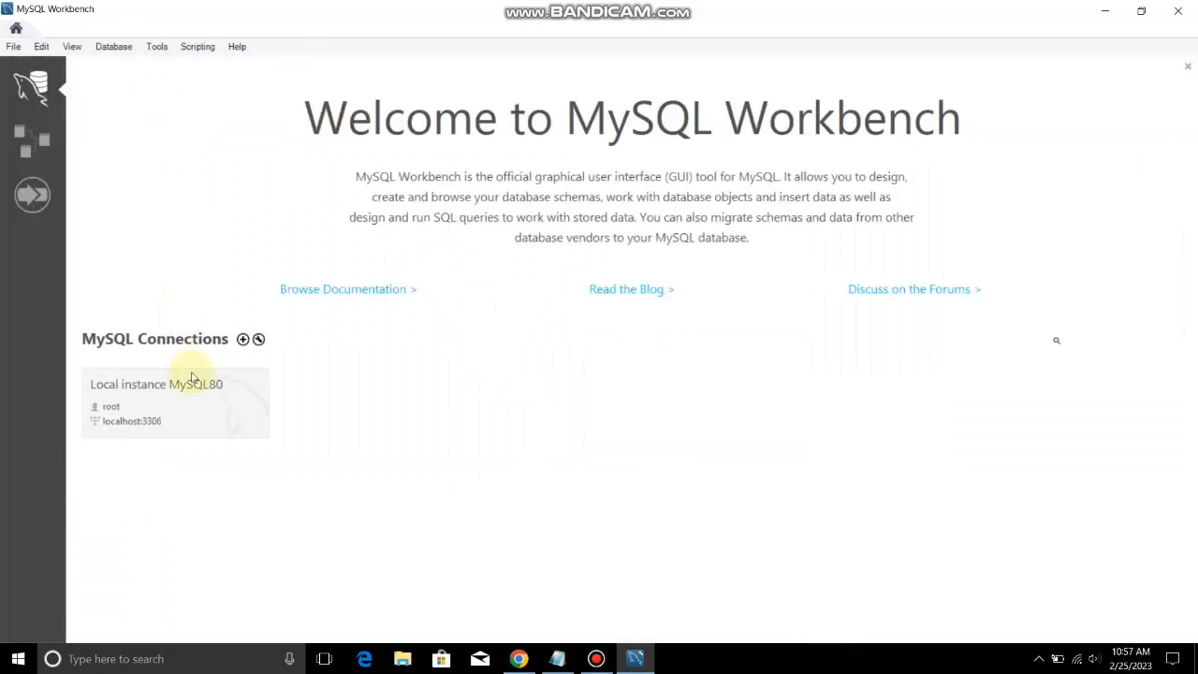
click(192, 383)
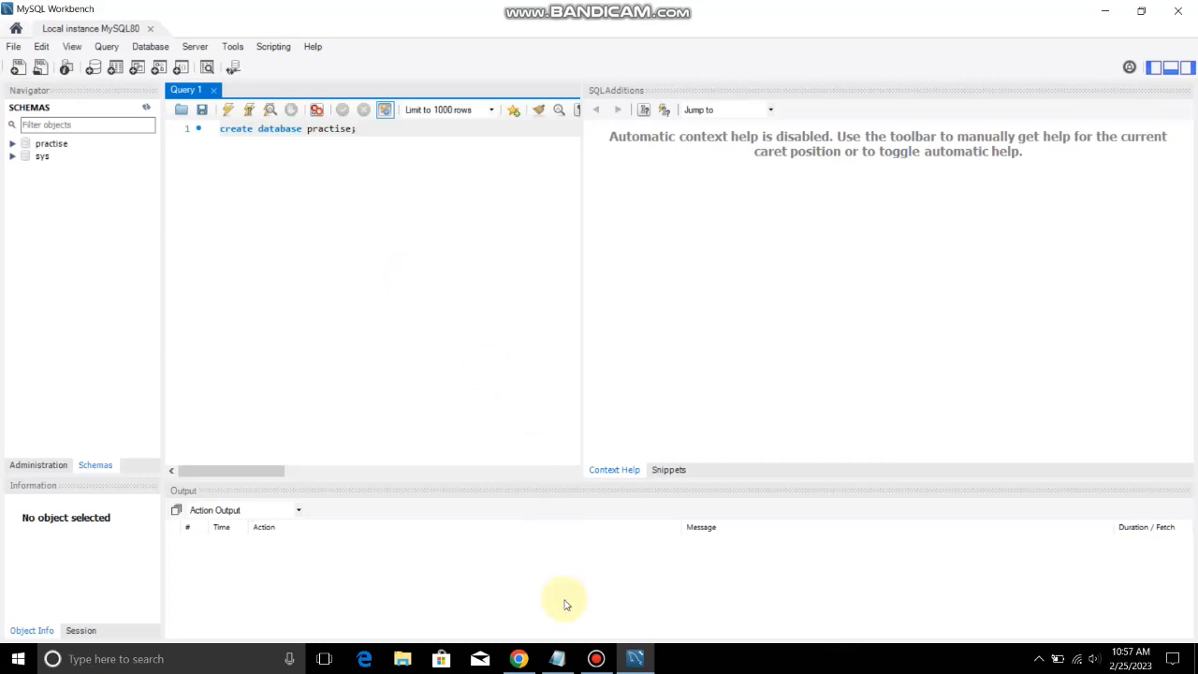
click(596, 658)
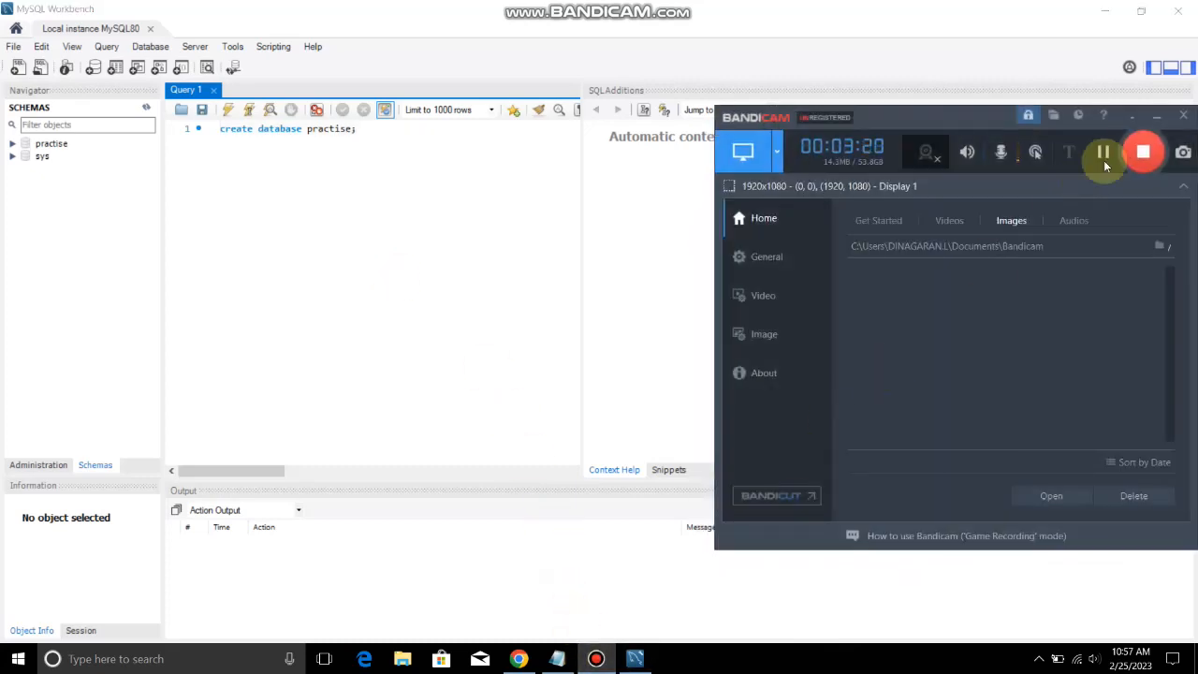